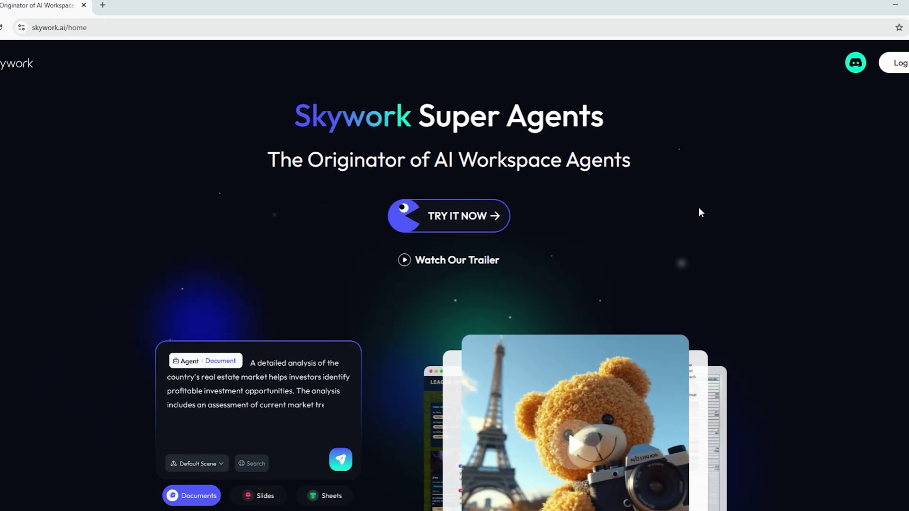
# Scroll down through the skywork.ai homepage to browse the product overview.
pyautogui.middleClick(677, 195)
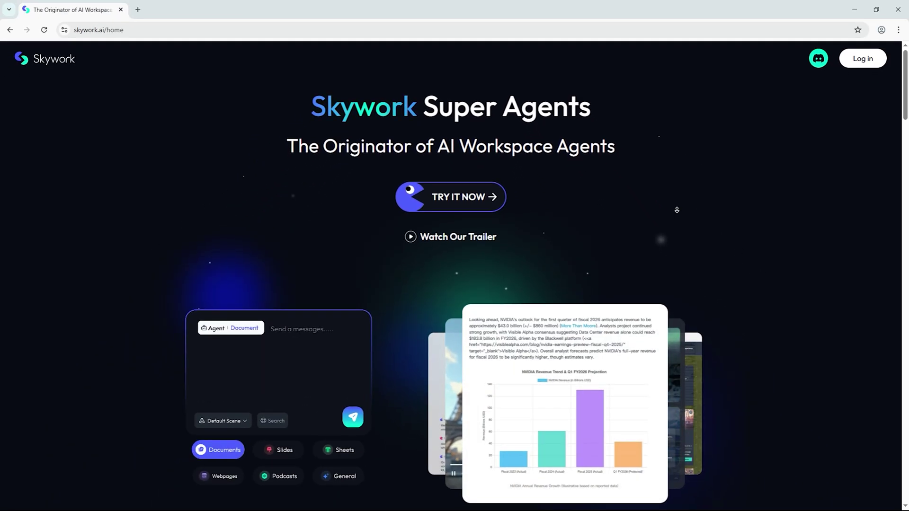
pyautogui.scroll(-2, 677, 207)
pyautogui.scroll(-3, 677, 206)
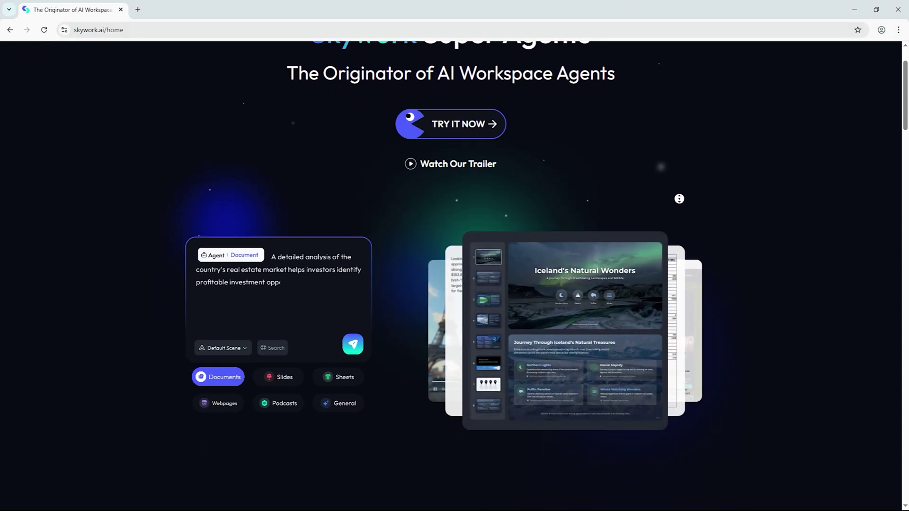
pyautogui.scroll(-1, 670, 214)
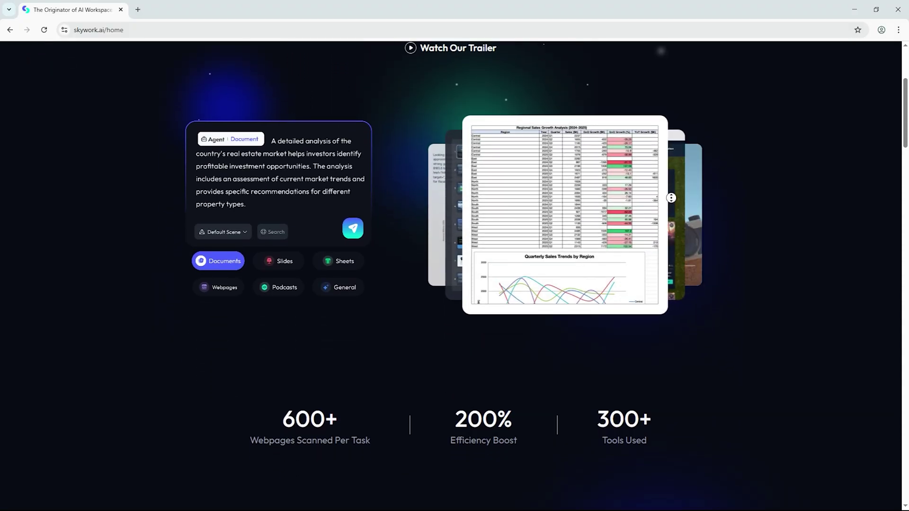
pyautogui.scroll(-4, 663, 230)
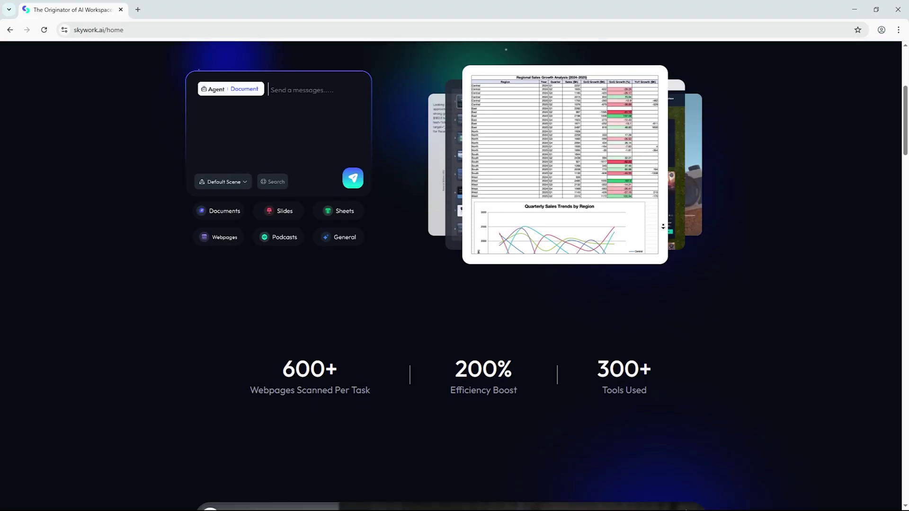
pyautogui.scroll(-6, 663, 229)
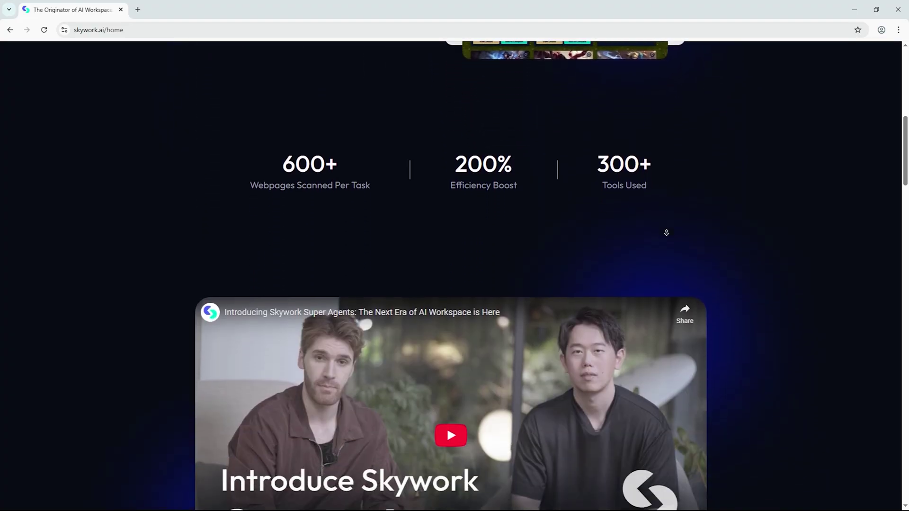
pyautogui.scroll(-6, 662, 220)
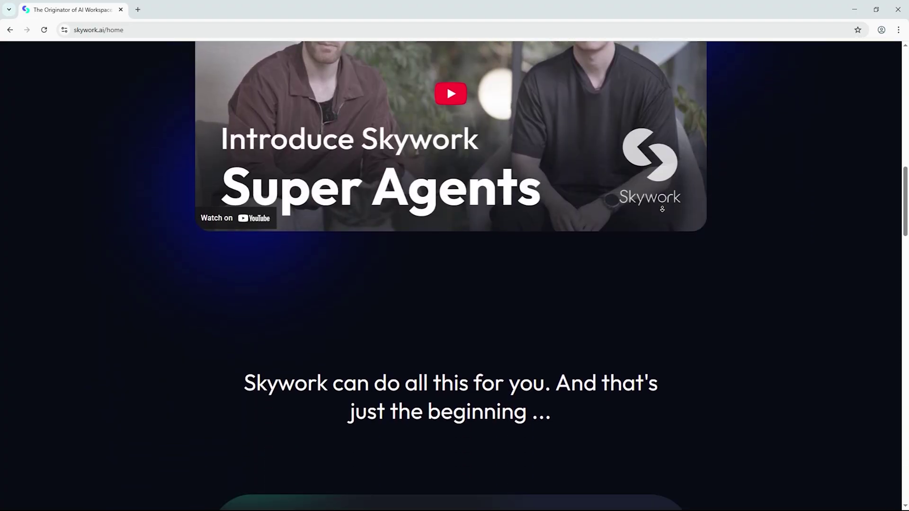
pyautogui.scroll(-5, 662, 222)
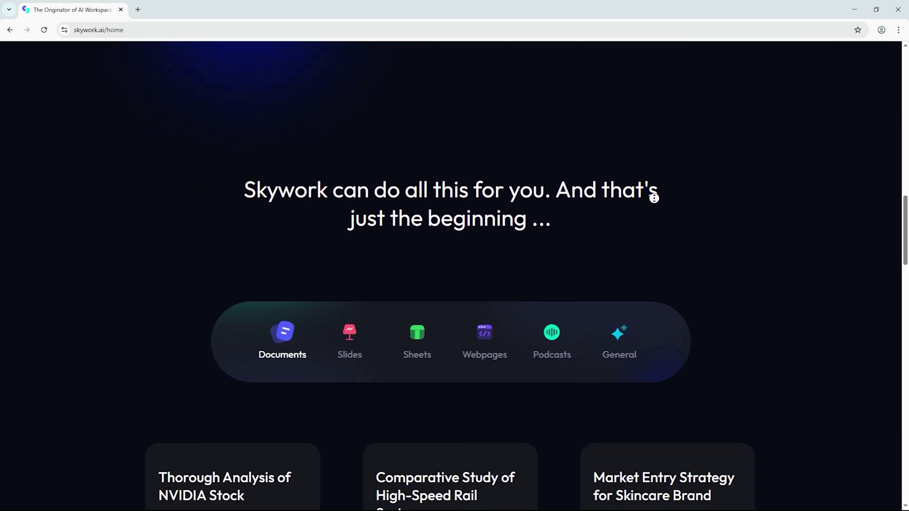
pyautogui.scroll(-1, 652, 216)
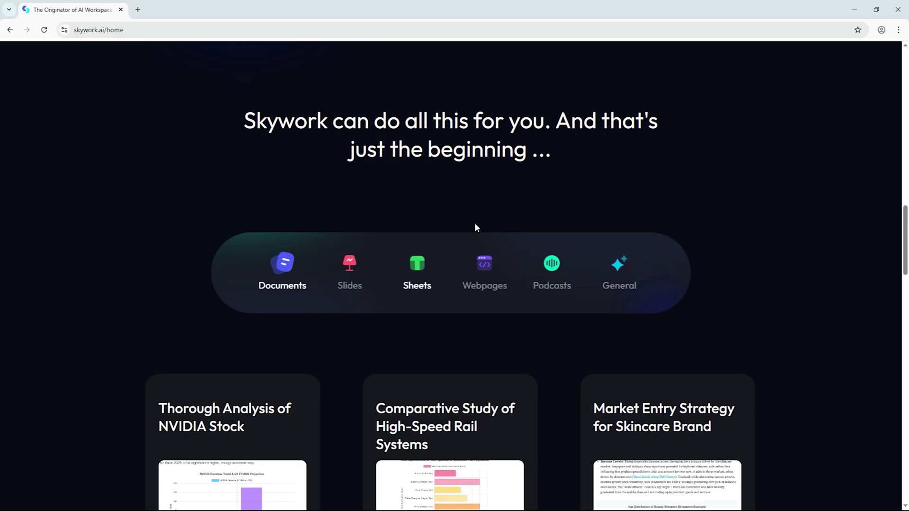
pyautogui.scroll(-6, 761, 247)
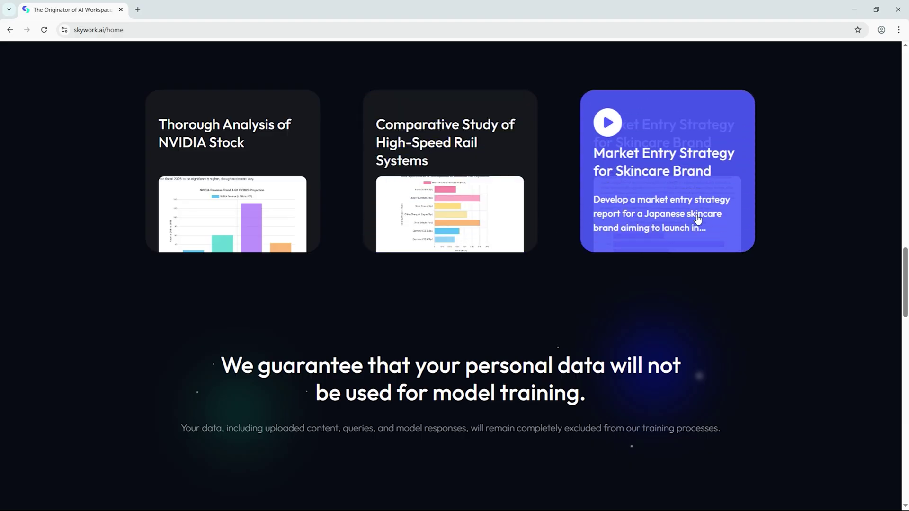
pyautogui.scroll(-2, 755, 230)
pyautogui.scroll(-3, 754, 227)
pyautogui.scroll(-2, 739, 226)
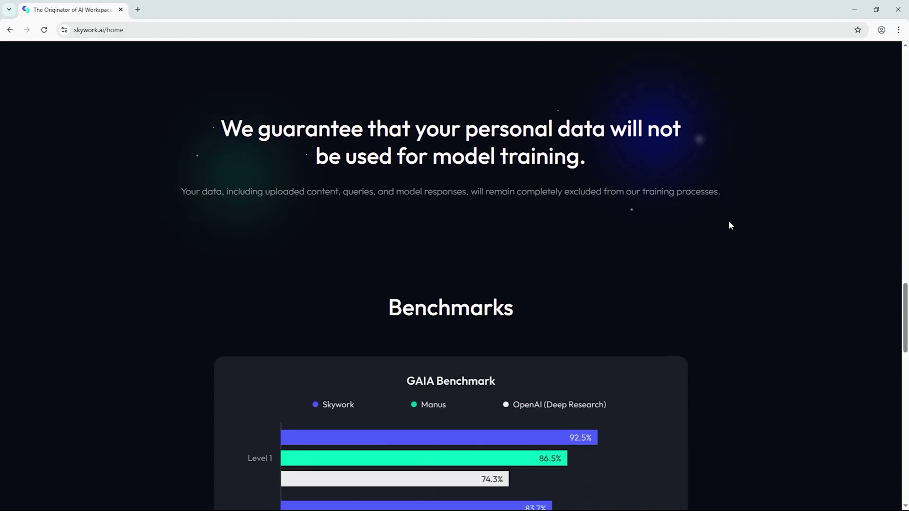
pyautogui.scroll(-3, 714, 212)
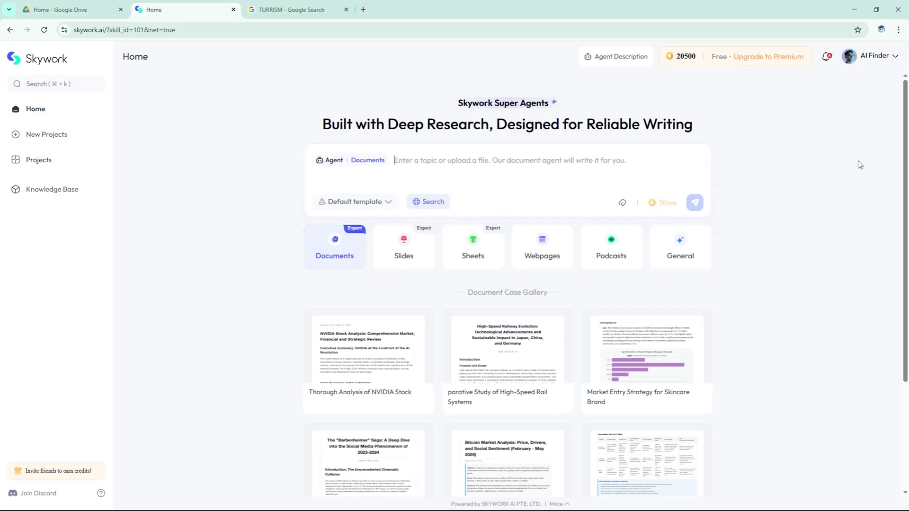
# Open the Default template list and close it without choosing a template.
pyautogui.scroll(-3, 778, 229)
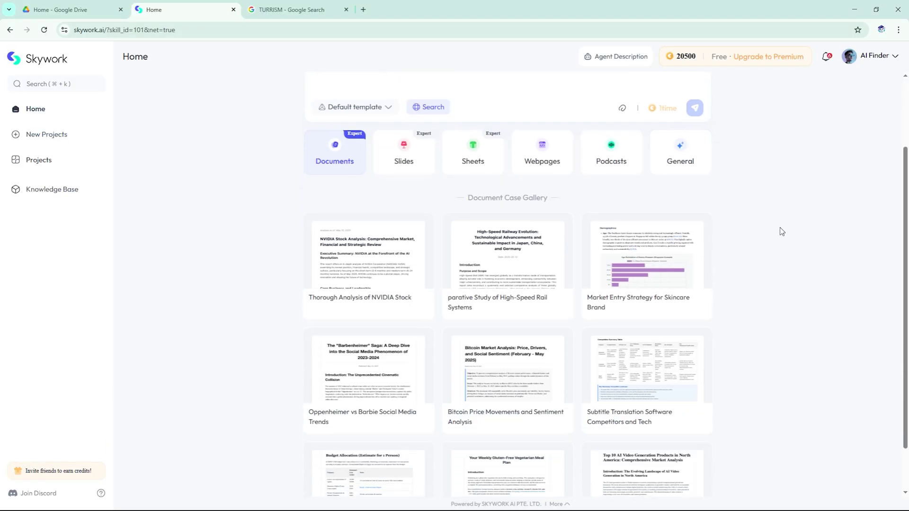
pyautogui.scroll(3, 758, 235)
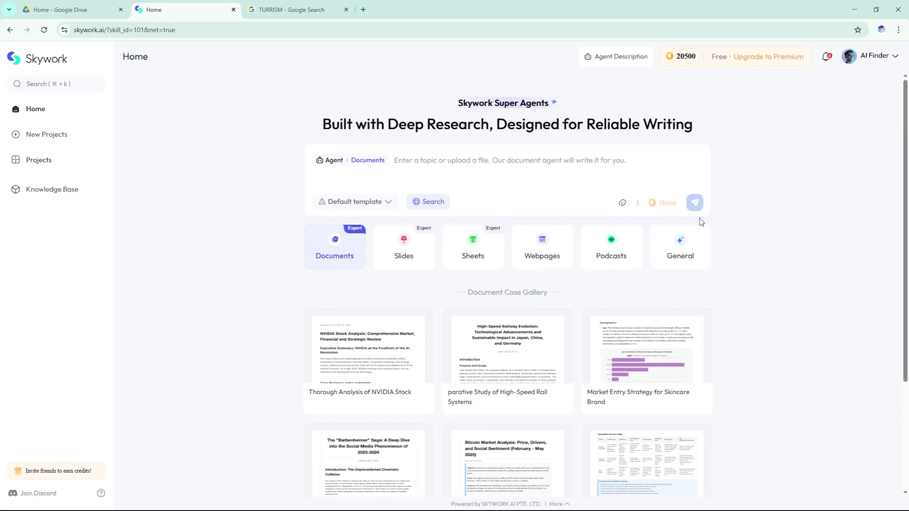
pyautogui.click(386, 207)
pyautogui.scroll(-2, 584, 279)
pyautogui.scroll(2, 618, 321)
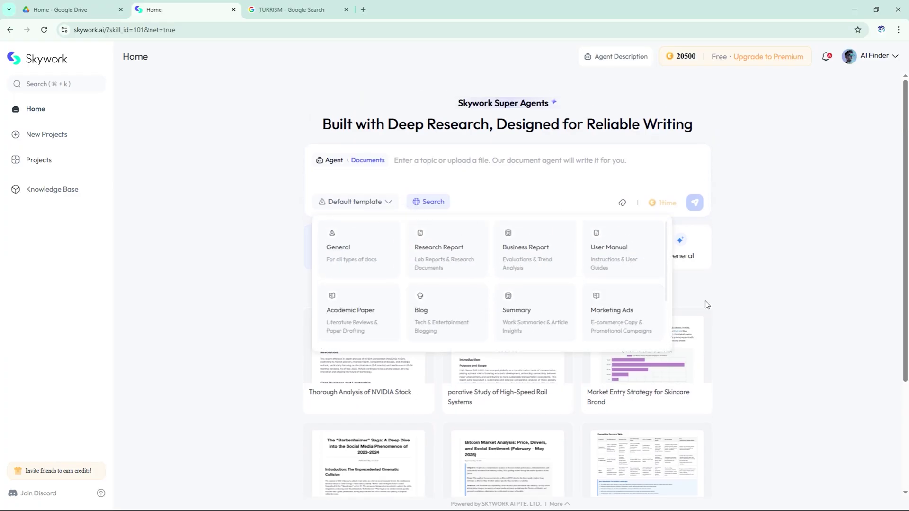
pyautogui.click(426, 179)
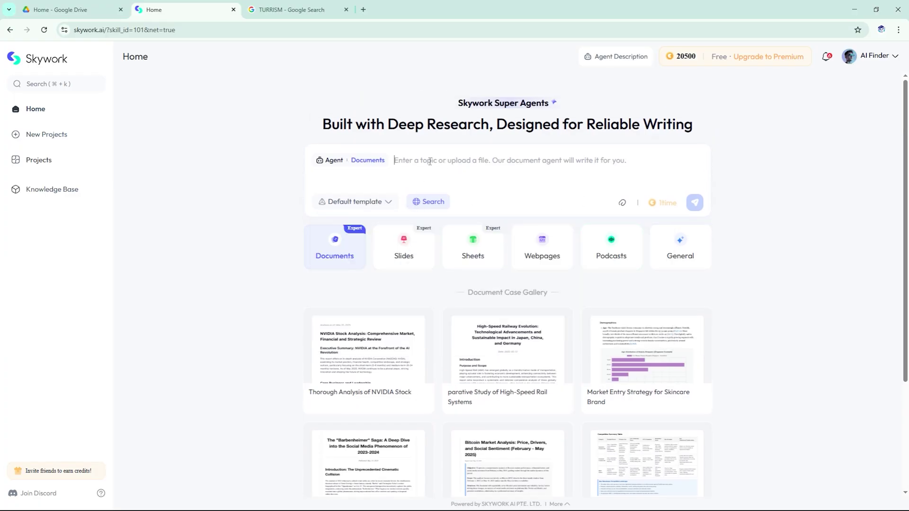
# Paste the 2025–2040 commercial space tourism forecast prompt and review its text.
pyautogui.write('FORECAST THE DEVELOPMENT OF COMMERCIAL SPACE TOURISM BETWEEN 2025 AND 2040 INCLUDE TECH MILESTONE, MARKET PROJECTIONS,  KEY COMPANIES AND SAFETY CONCERN')
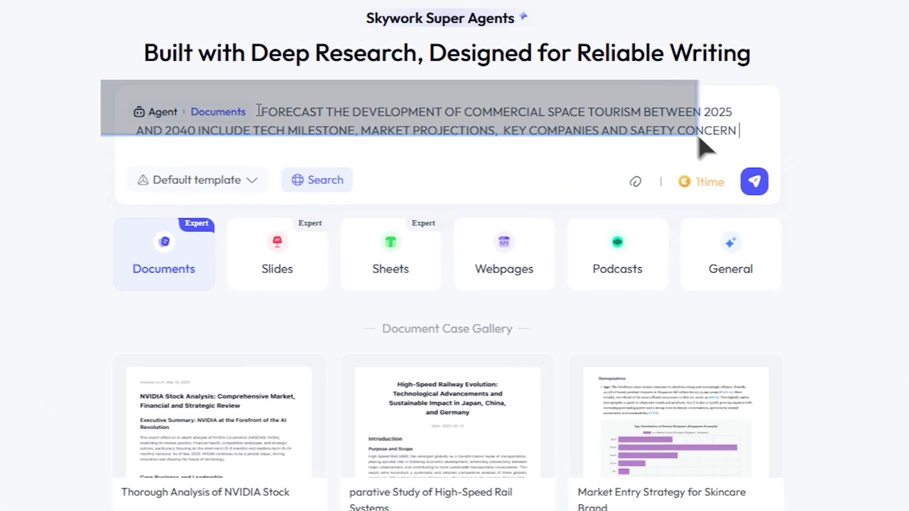
pyautogui.moveTo(394, 161); pyautogui.dragTo(436, 161)
pyautogui.moveTo(494, 114); pyautogui.dragTo(664, 113)
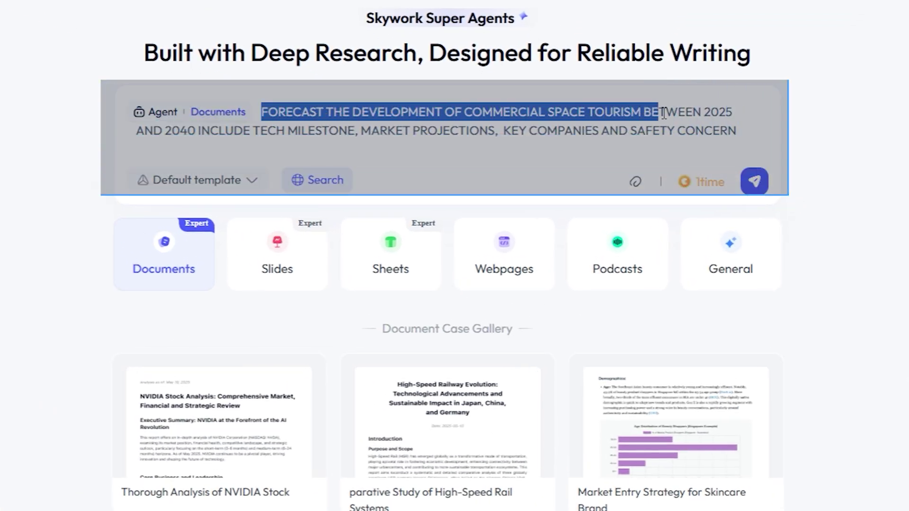
pyautogui.moveTo(750, 114); pyautogui.dragTo(176, 124)
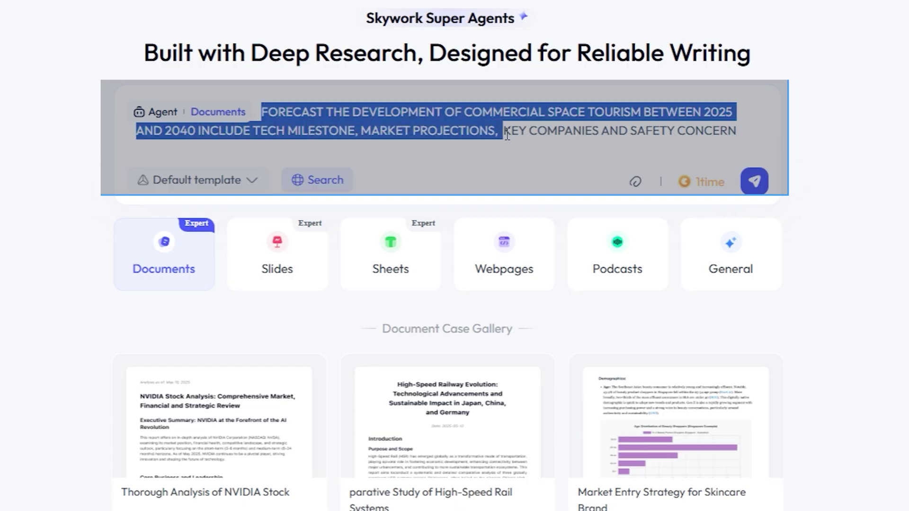
pyautogui.click(747, 140)
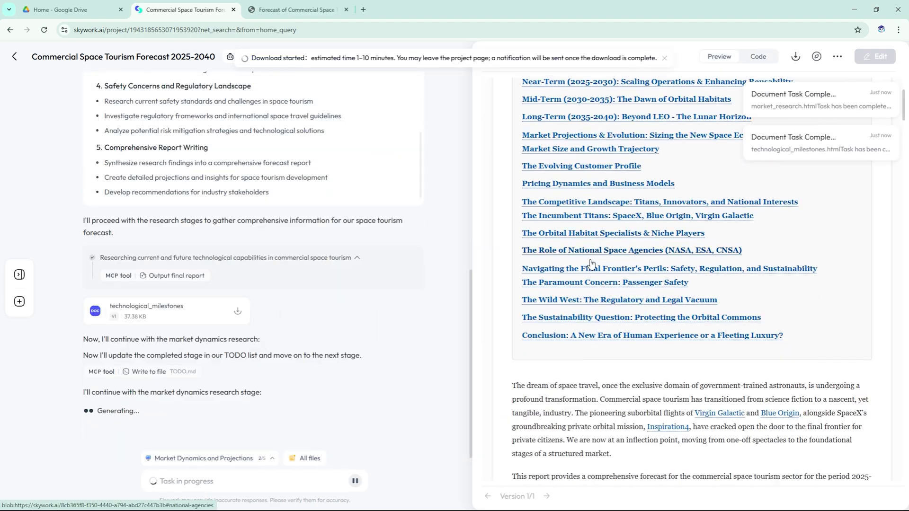
# Read the technological_milestones report down to the Conclusion, then back to Market Size and Growth Trajectory.
pyautogui.scroll(-10, 587, 265)
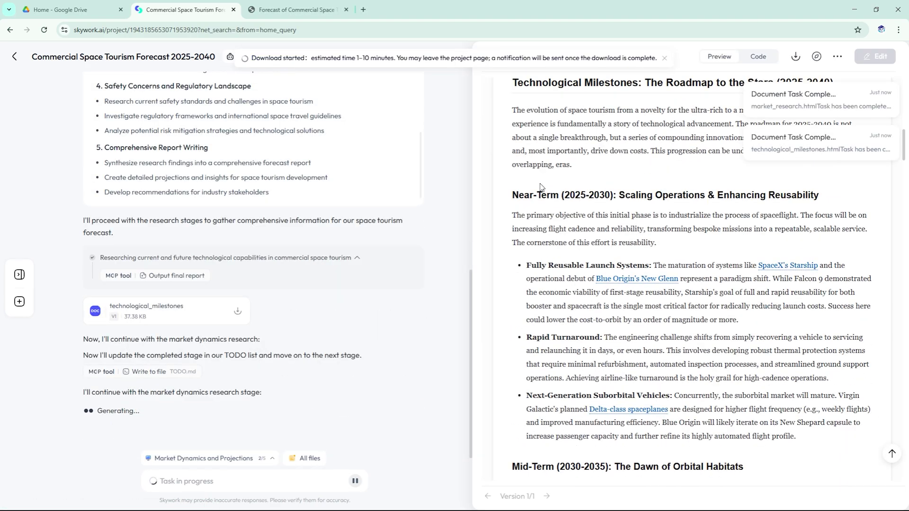
pyautogui.scroll(-6, 540, 186)
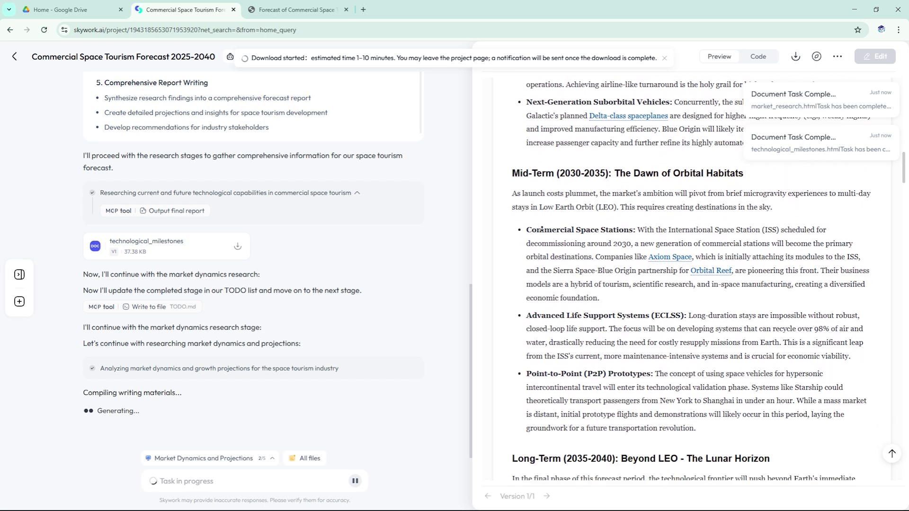
pyautogui.scroll(-8, 541, 229)
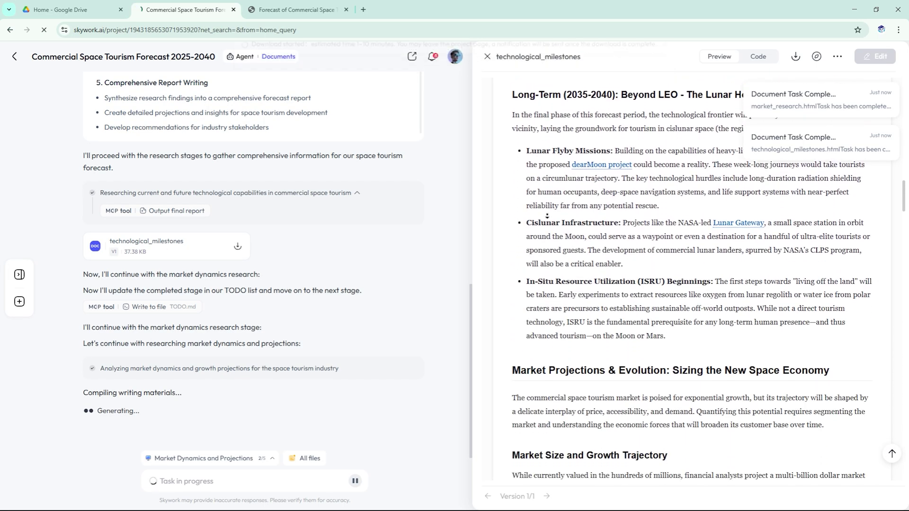
pyautogui.scroll(-5, 546, 216)
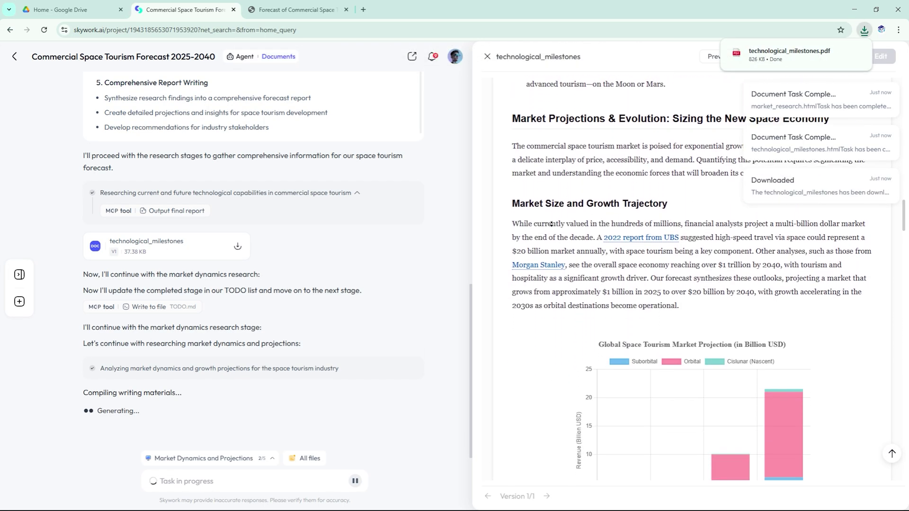
pyautogui.scroll(-4, 551, 224)
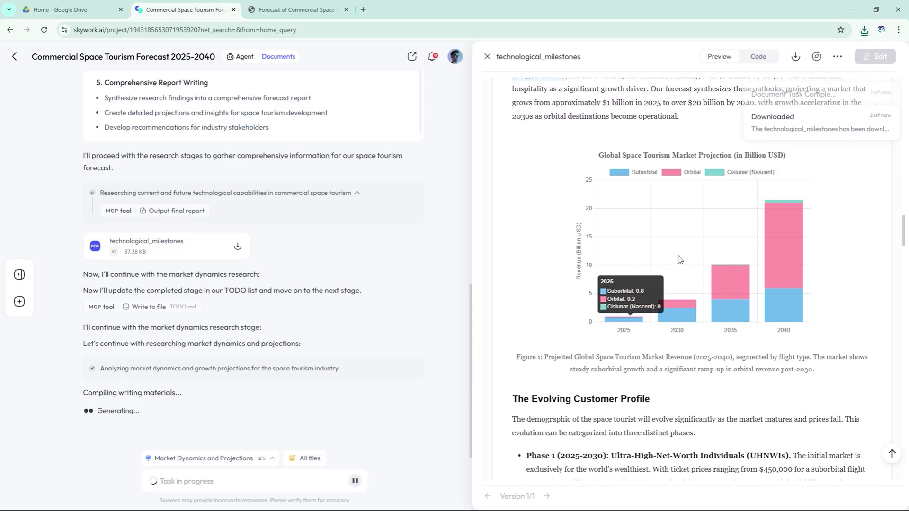
pyautogui.scroll(2, 679, 259)
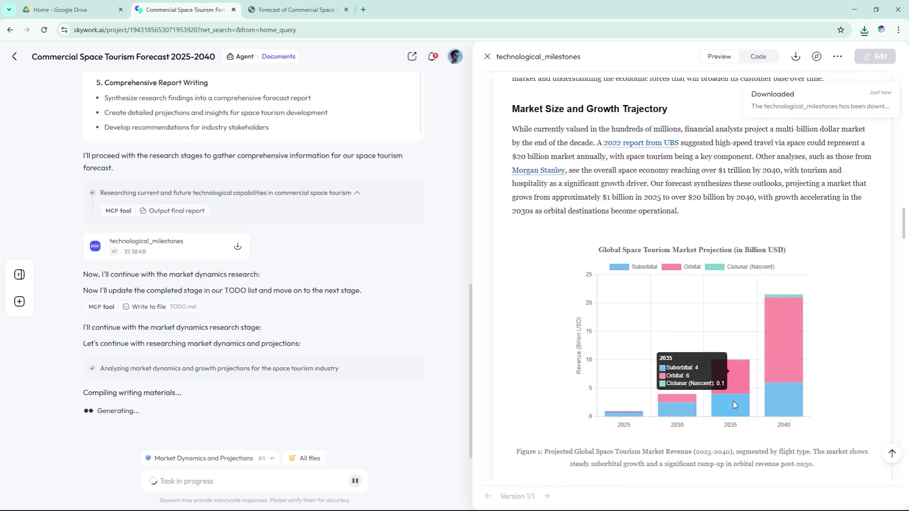
pyautogui.moveTo(686, 408)
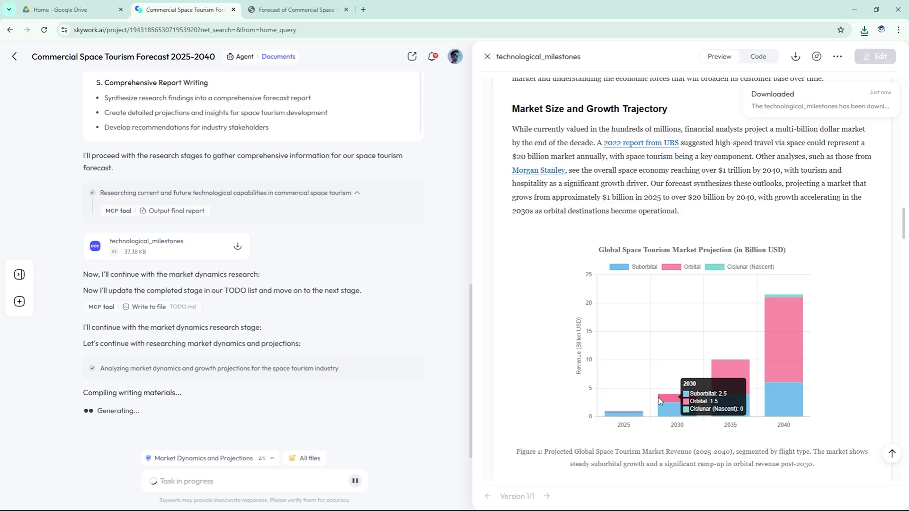
pyautogui.moveTo(792, 358)
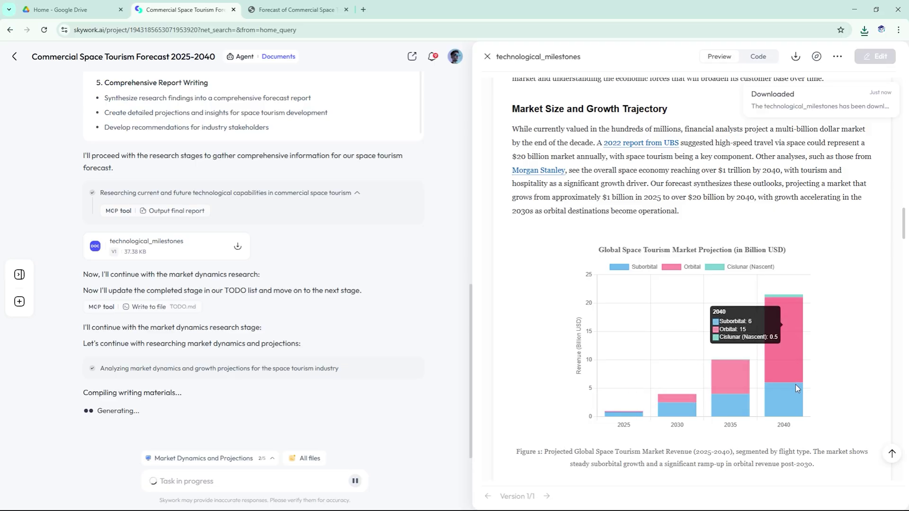
pyautogui.scroll(-12, 710, 295)
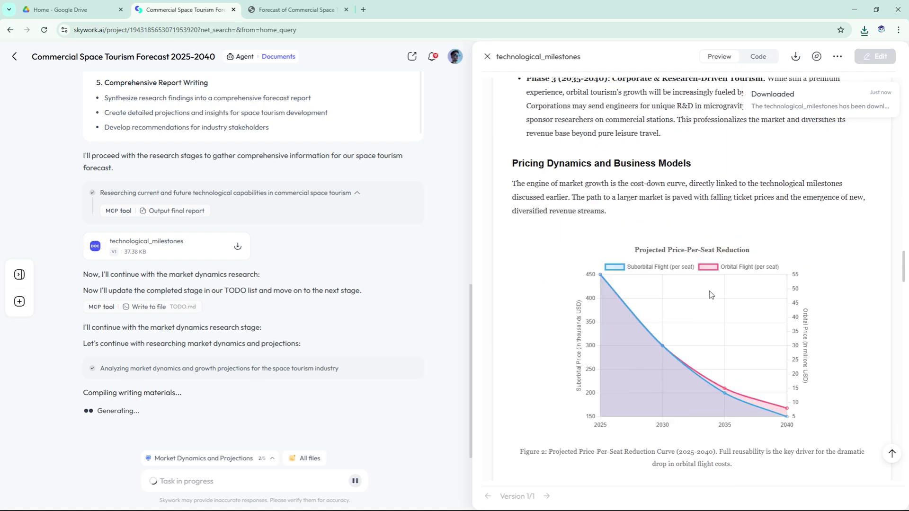
pyautogui.scroll(-3, 709, 295)
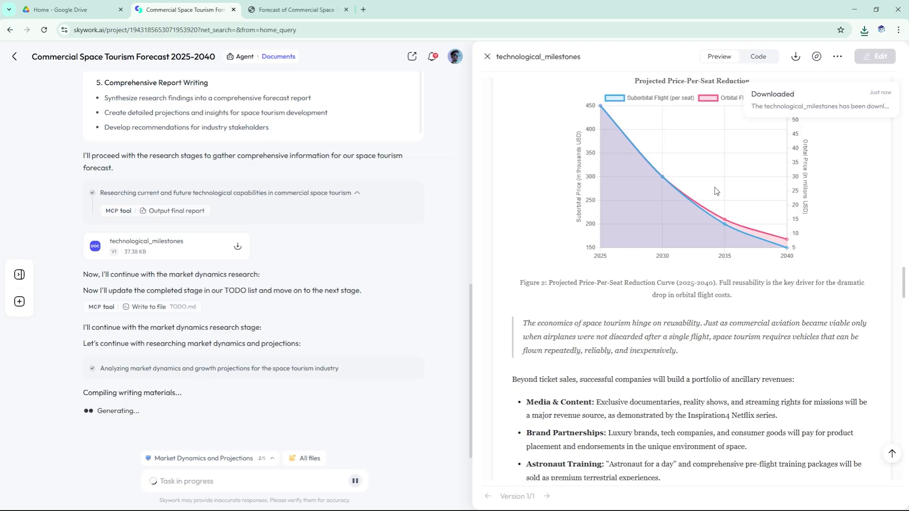
pyautogui.scroll(-15, 803, 255)
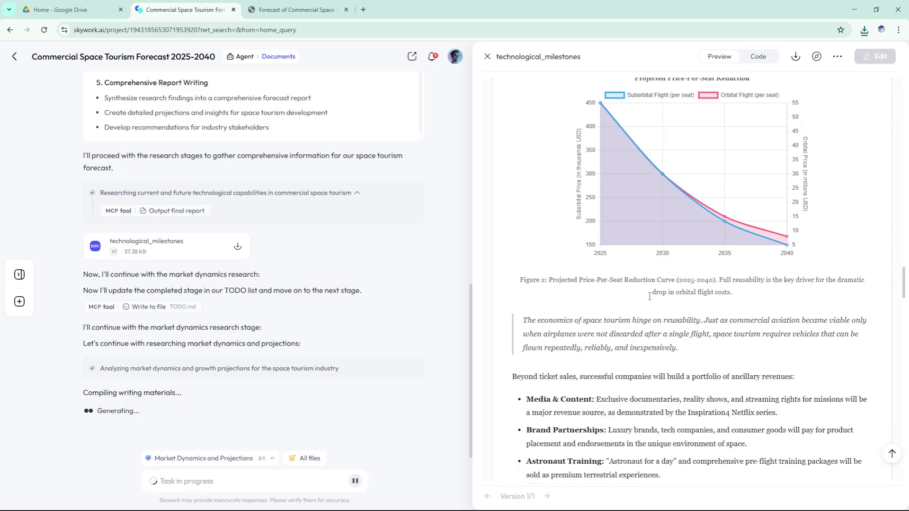
pyautogui.scroll(-6, 714, 246)
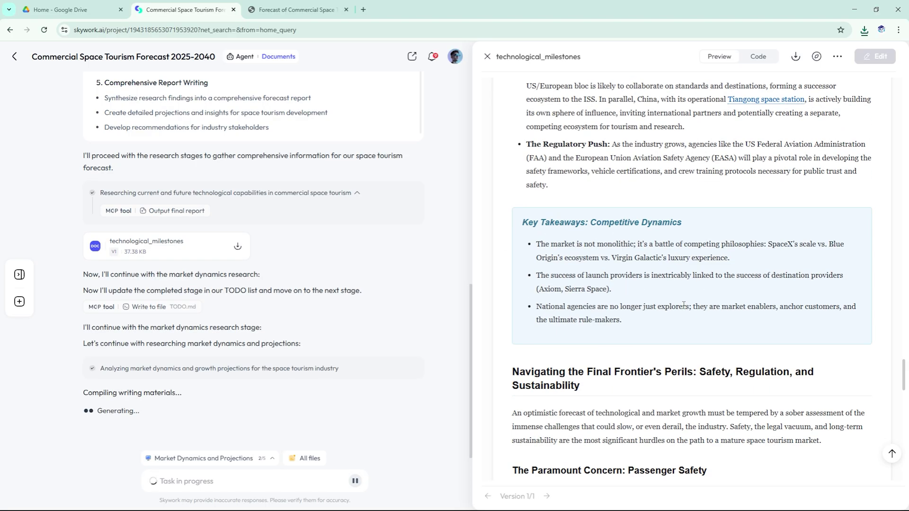
pyautogui.scroll(-17, 683, 304)
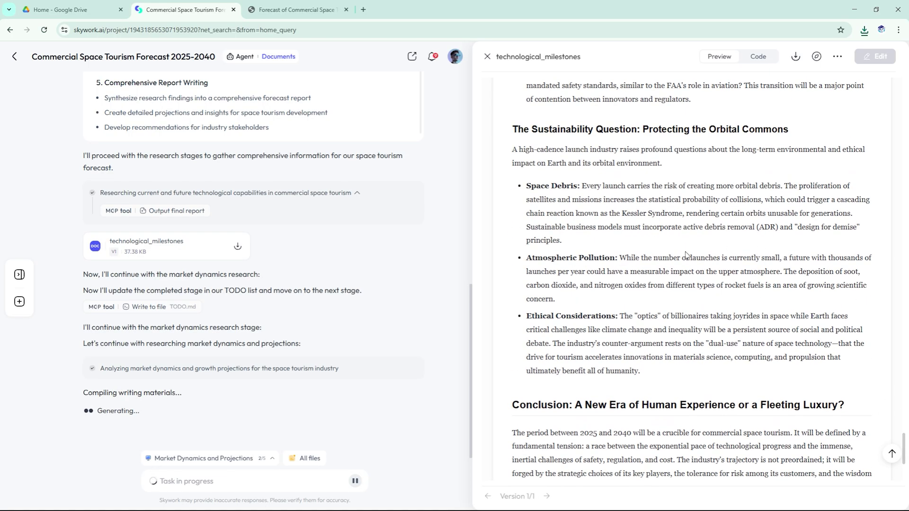
pyautogui.scroll(-4, 701, 279)
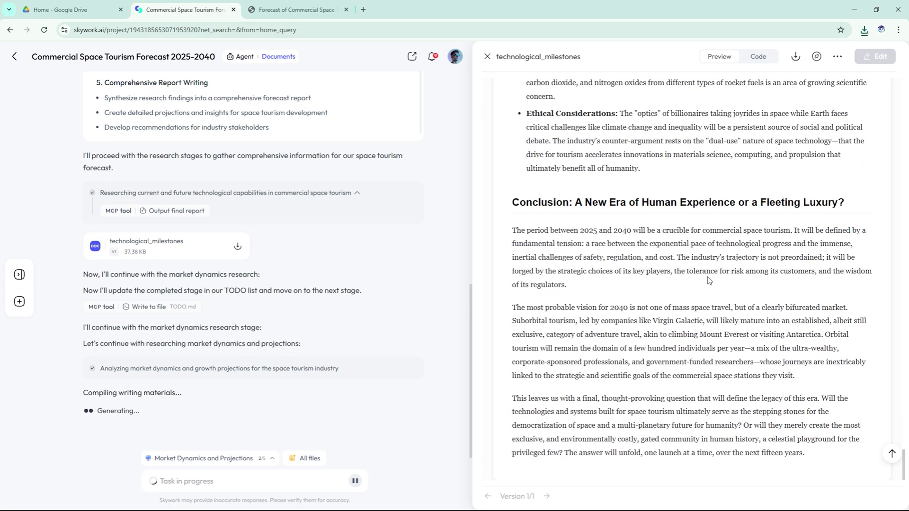
pyautogui.scroll(20, 714, 287)
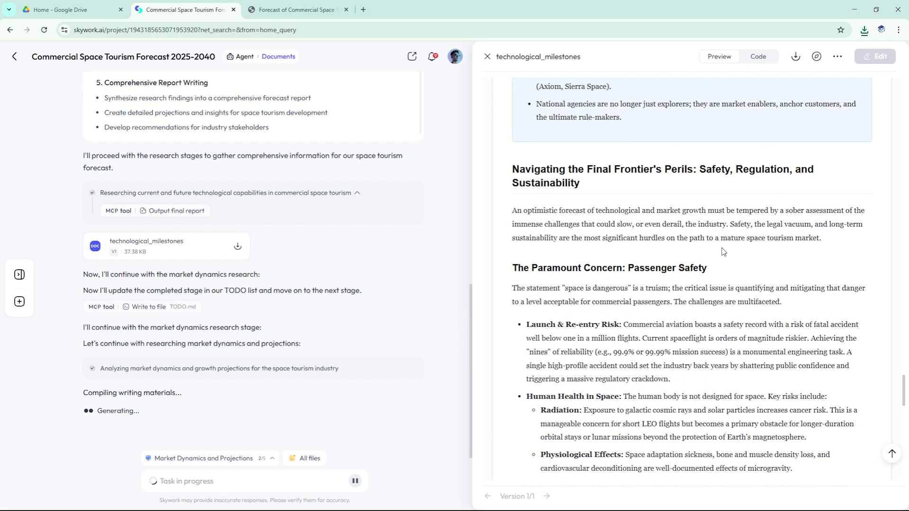
pyautogui.scroll(20, 588, 231)
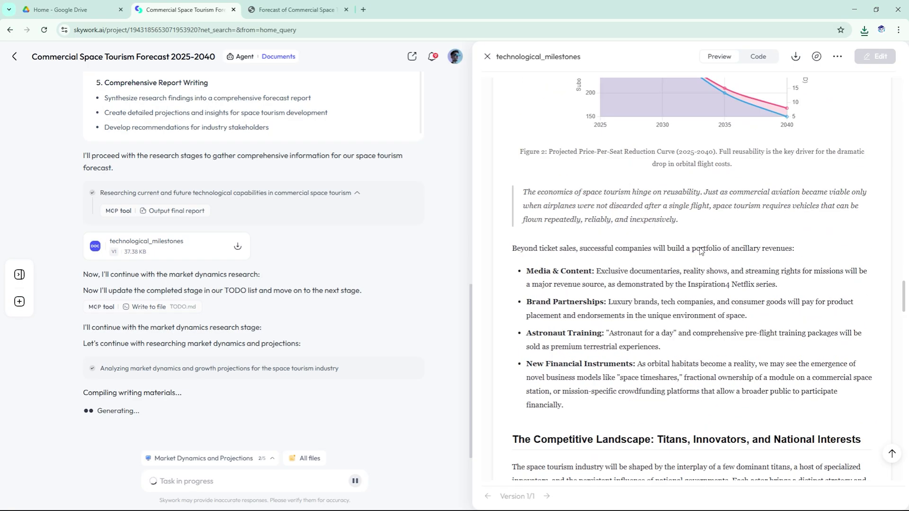
pyautogui.scroll(2, 636, 232)
pyautogui.scroll(5, 263, 240)
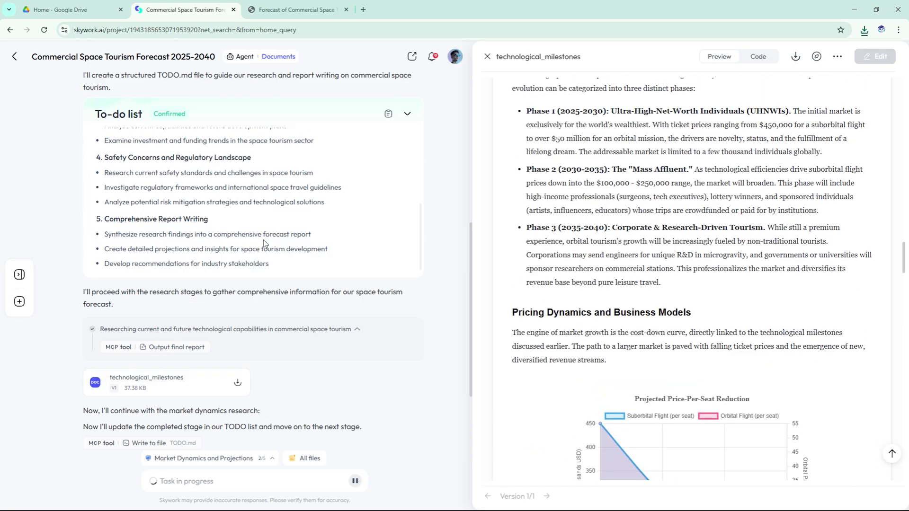
pyautogui.scroll(-5, 344, 258)
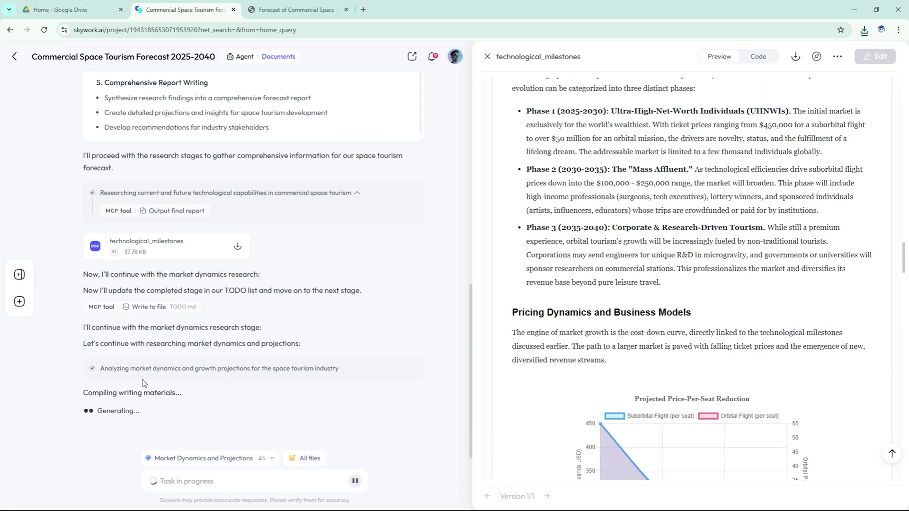
pyautogui.scroll(10, 691, 304)
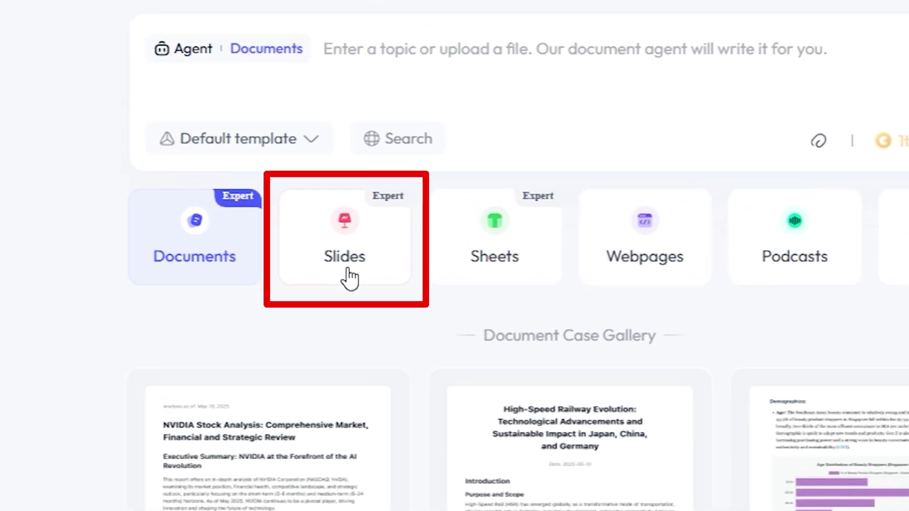
# Submit the space tourism slide deck prompt to the Slides agent and confirm the requirements form.
pyautogui.click(349, 277)
pyautogui.scroll(-2, 758, 293)
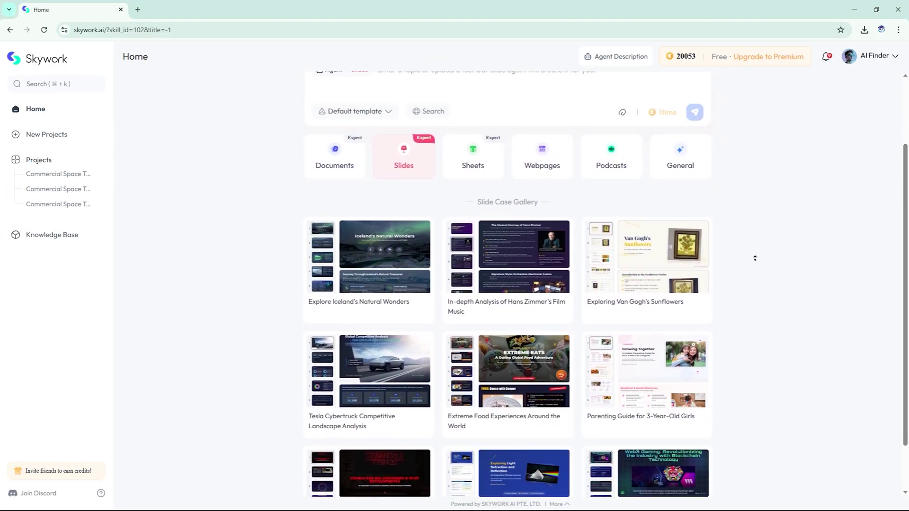
pyautogui.scroll(2, 755, 257)
pyautogui.write('Design a professional slide deck on the future of space tourism. Include timeline forecasts, leading players, and emerging technologies')
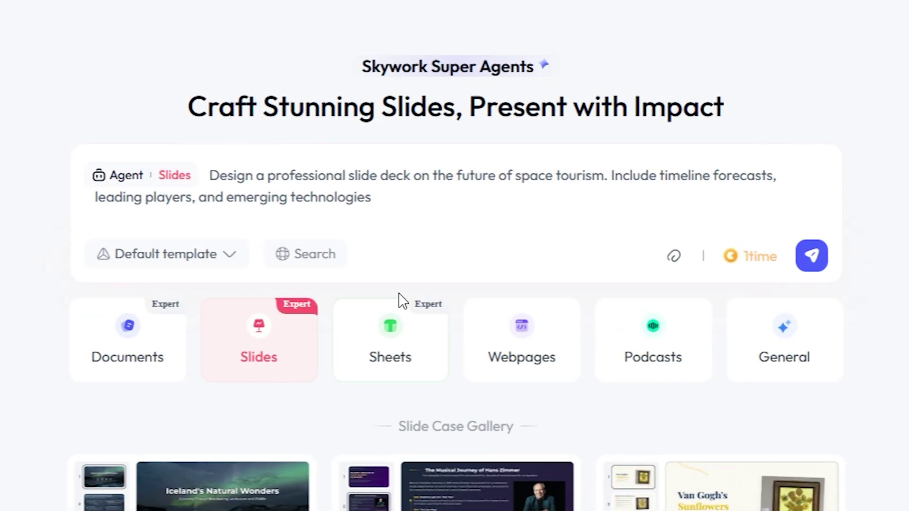
pyautogui.moveTo(378, 161); pyautogui.dragTo(392, 162)
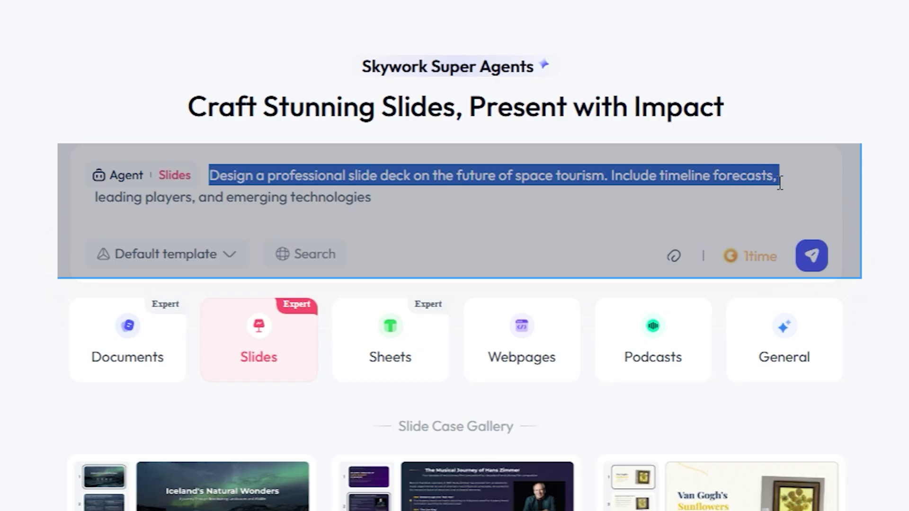
pyautogui.moveTo(780, 182); pyautogui.dragTo(290, 204)
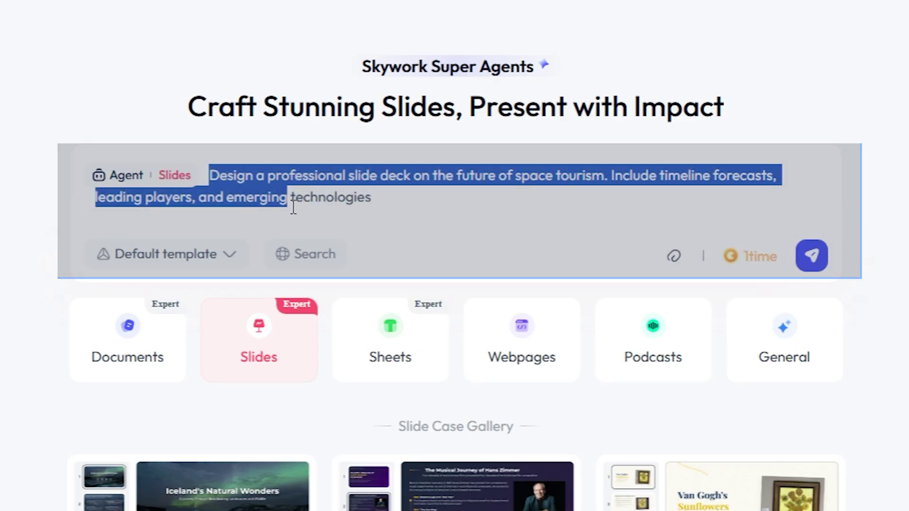
pyautogui.click(812, 256)
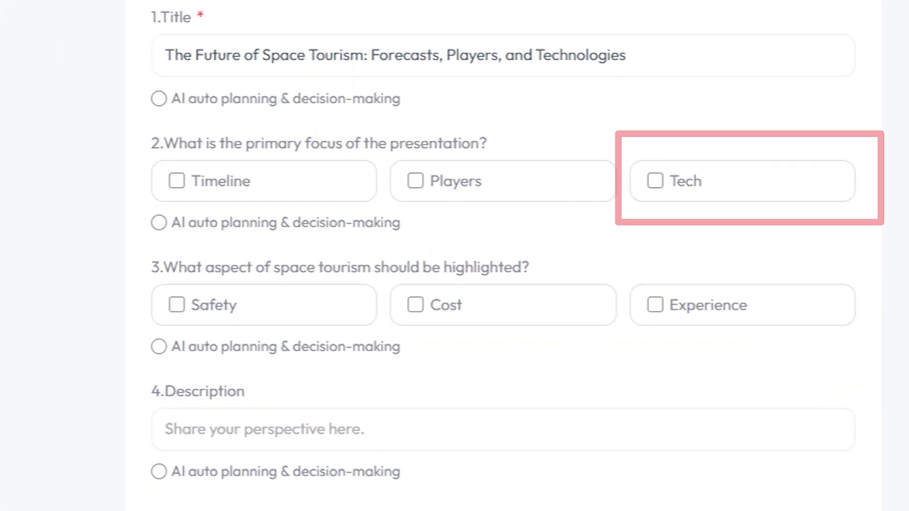
pyautogui.click(783, 344)
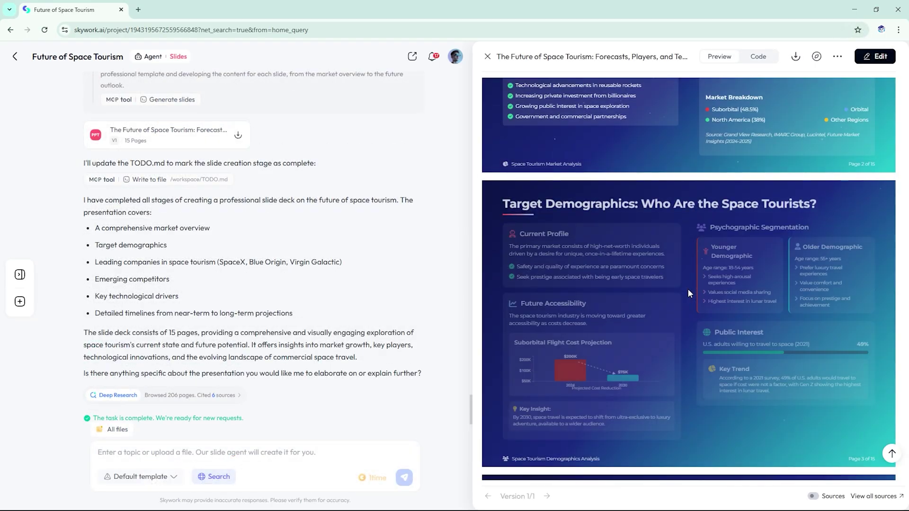
# Browse the finished 15-page Future of Space Tourism deck preview from page 2 to page 15.
pyautogui.scroll(-5, 701, 284)
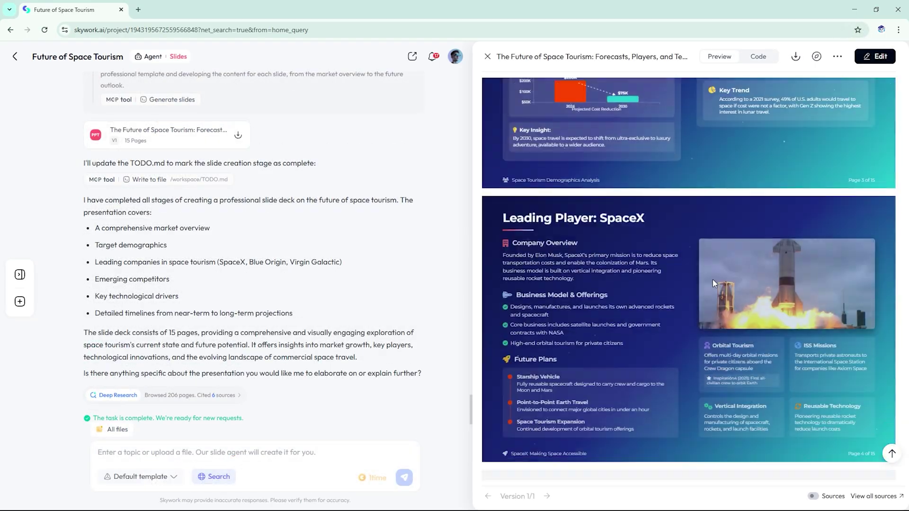
pyautogui.scroll(-10, 714, 282)
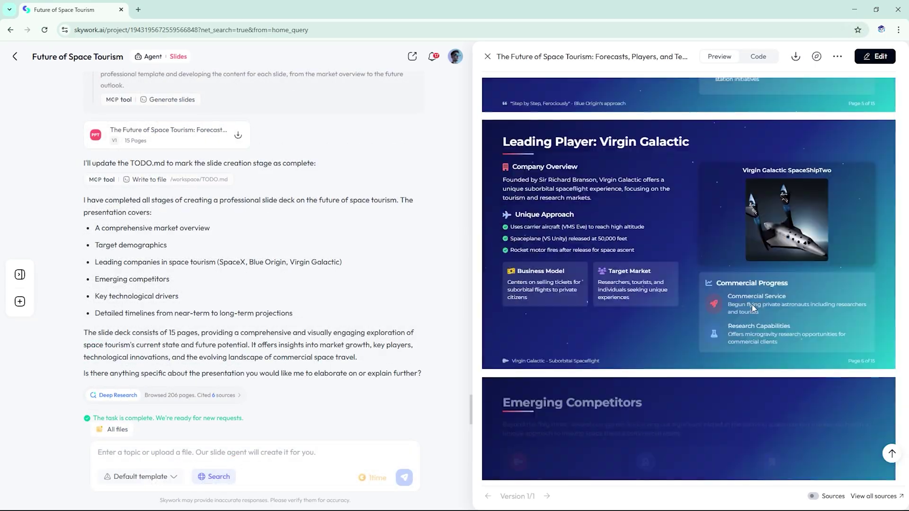
pyautogui.scroll(-8, 746, 299)
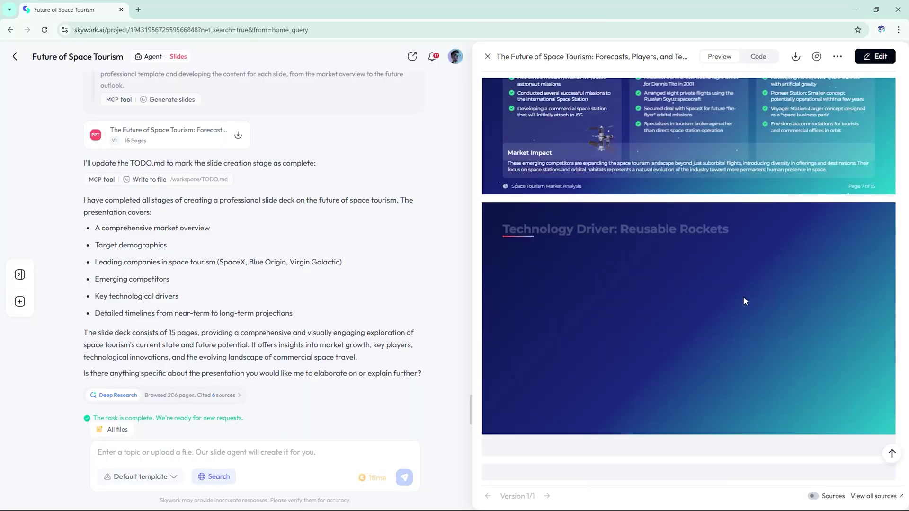
pyautogui.scroll(-6, 744, 300)
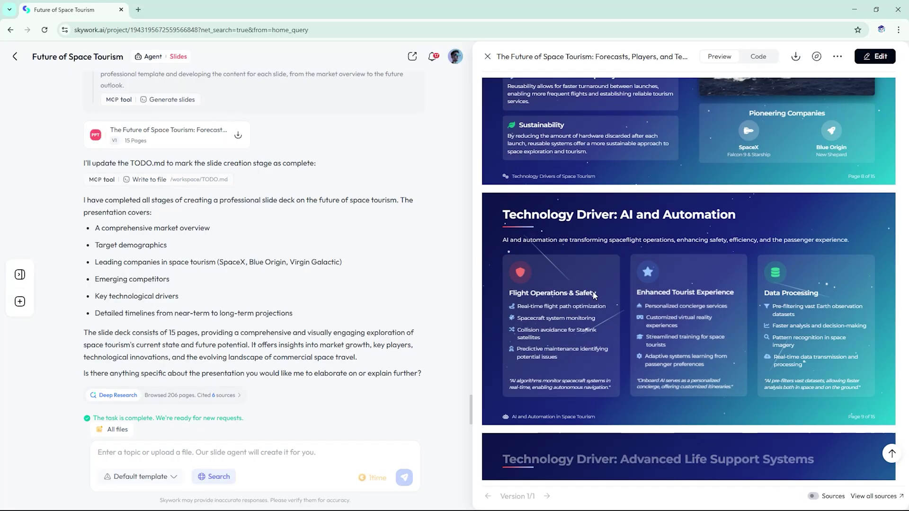
pyautogui.scroll(-15, 594, 295)
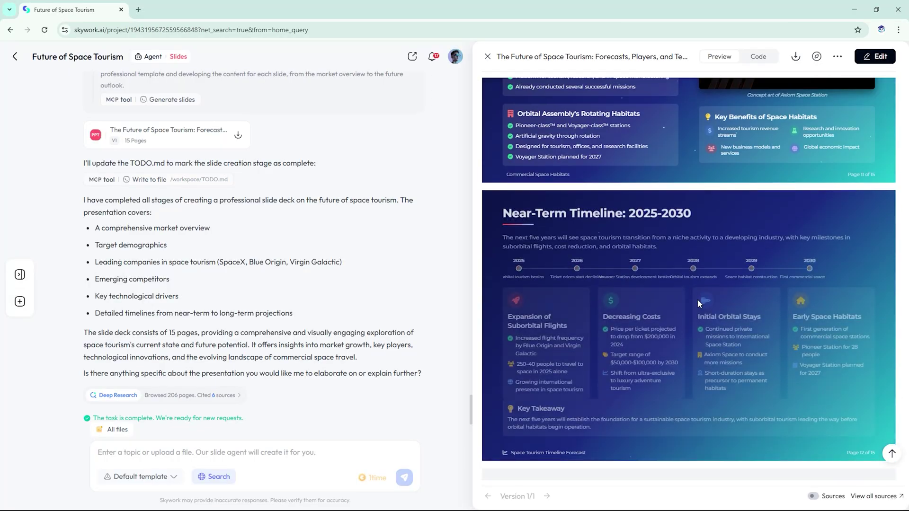
pyautogui.scroll(-8, 698, 301)
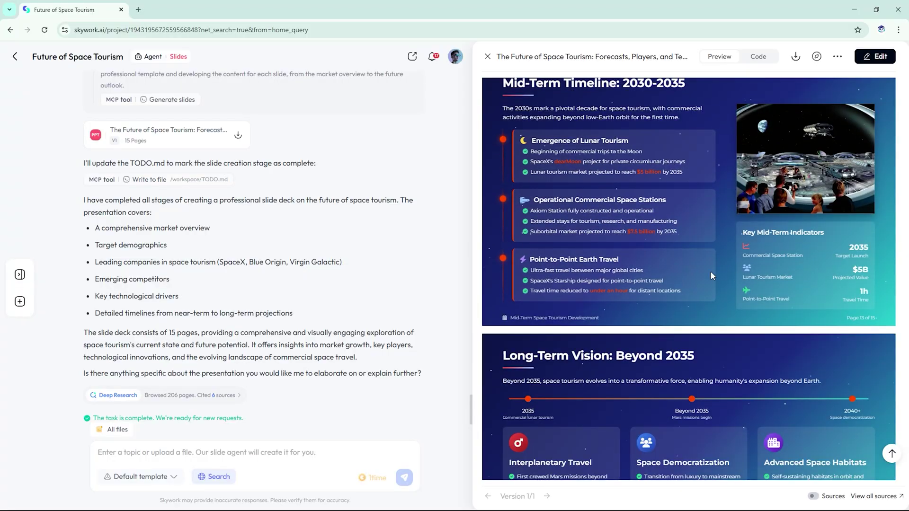
pyautogui.scroll(-7, 695, 265)
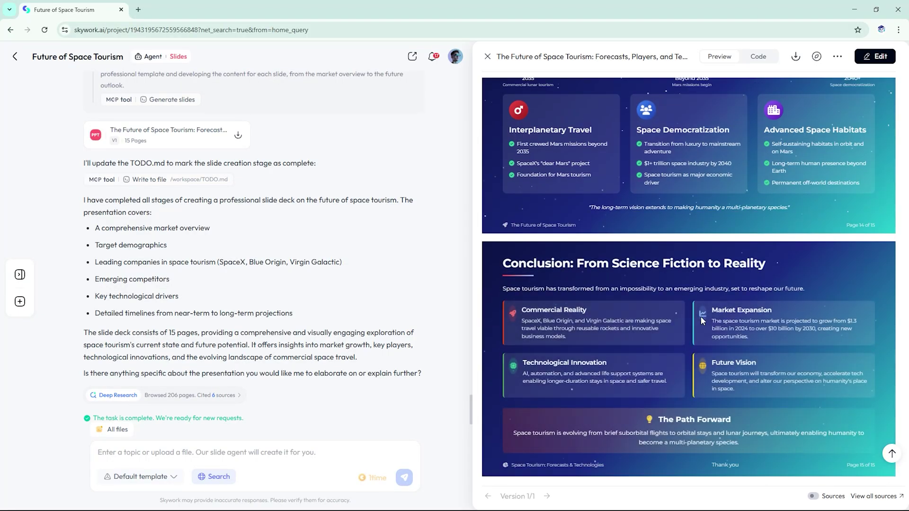
pyautogui.scroll(10, 777, 304)
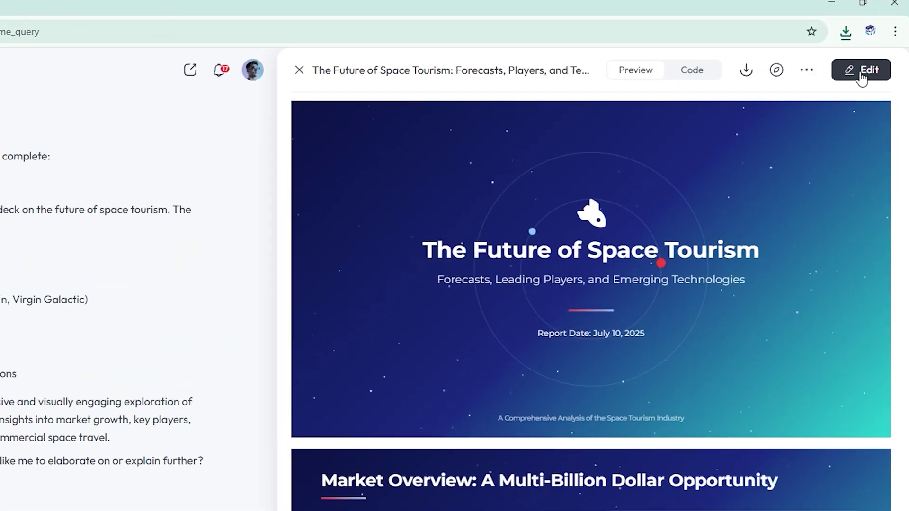
pyautogui.click(874, 56)
# Cancel editing, download the deck as a PDF, and scroll through its pages.
pyautogui.scroll(-5, 304, 226)
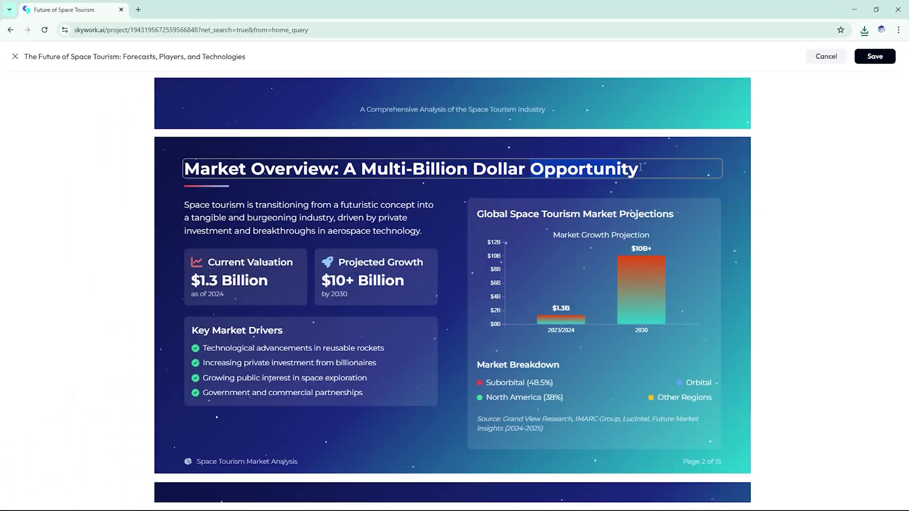
pyautogui.click(826, 56)
pyautogui.click(795, 56)
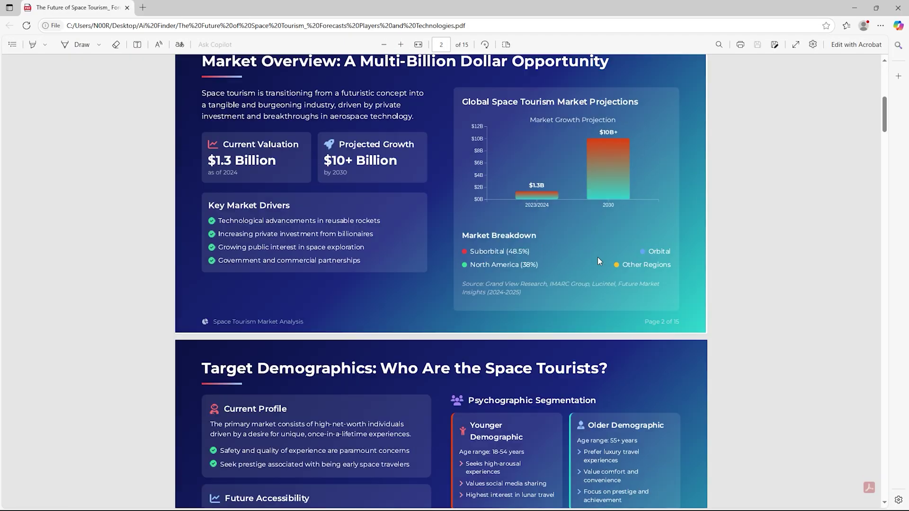
pyautogui.scroll(-20, 597, 257)
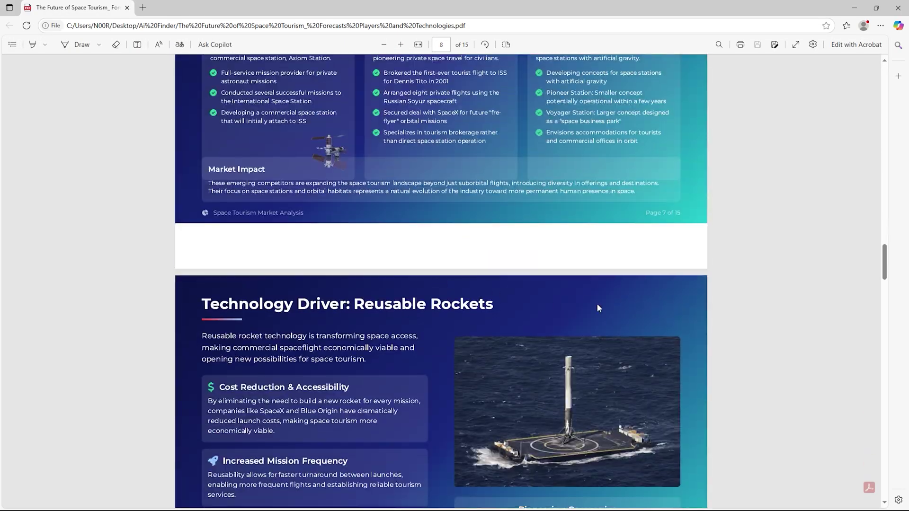
pyautogui.scroll(-20, 597, 308)
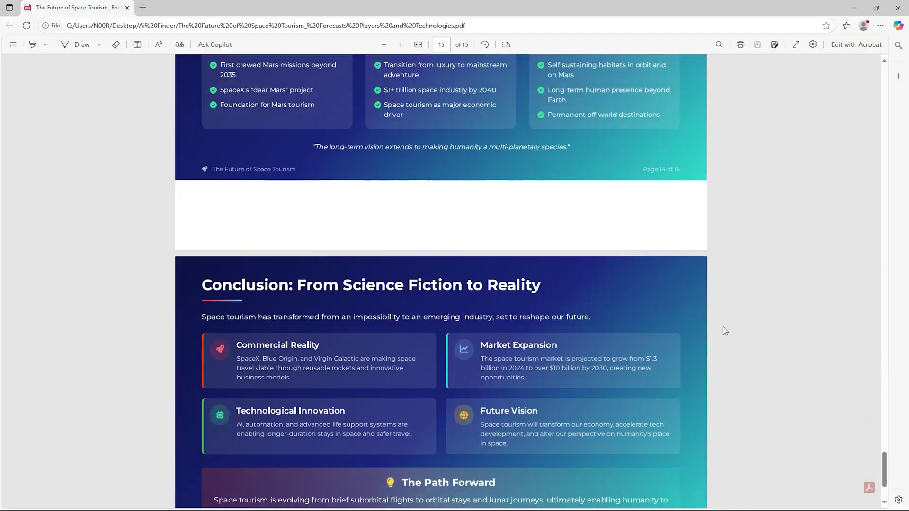
pyautogui.scroll(-2, 722, 330)
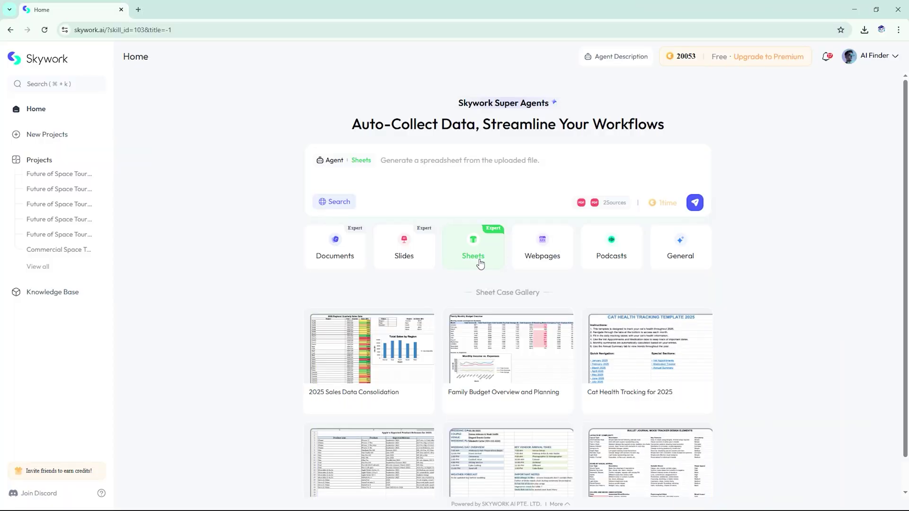
pyautogui.scroll(-1, 762, 304)
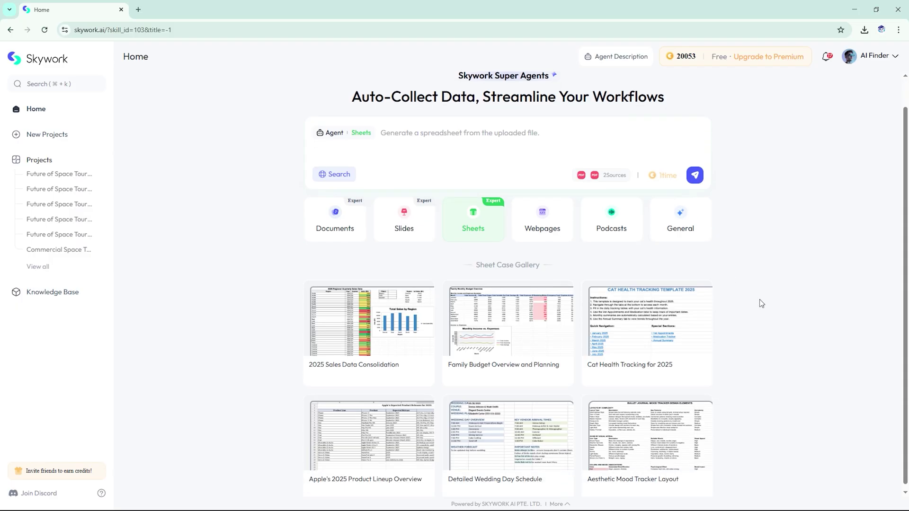
# Attach projected_space_launches_2025_2040 and space_tourism_launches_2015_2024 CSVs, reusing the existing files directly.
pyautogui.scroll(1, 761, 303)
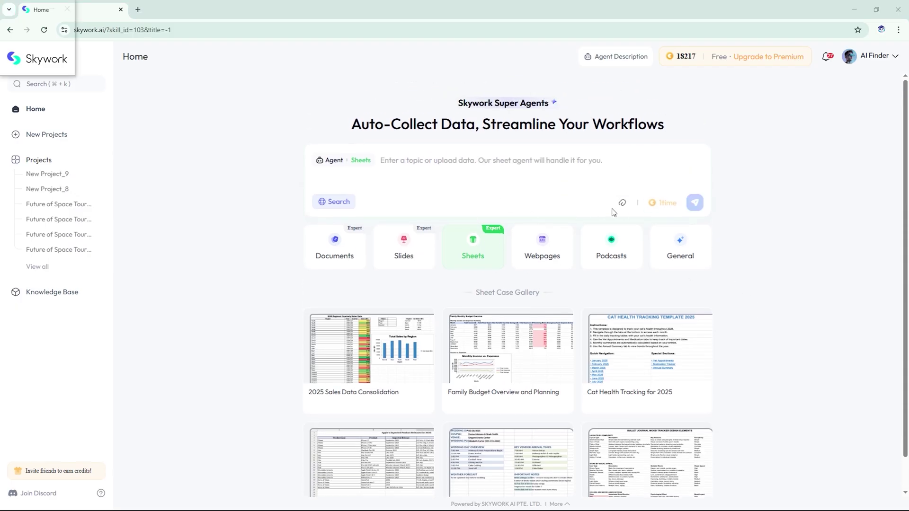
pyautogui.click(617, 203)
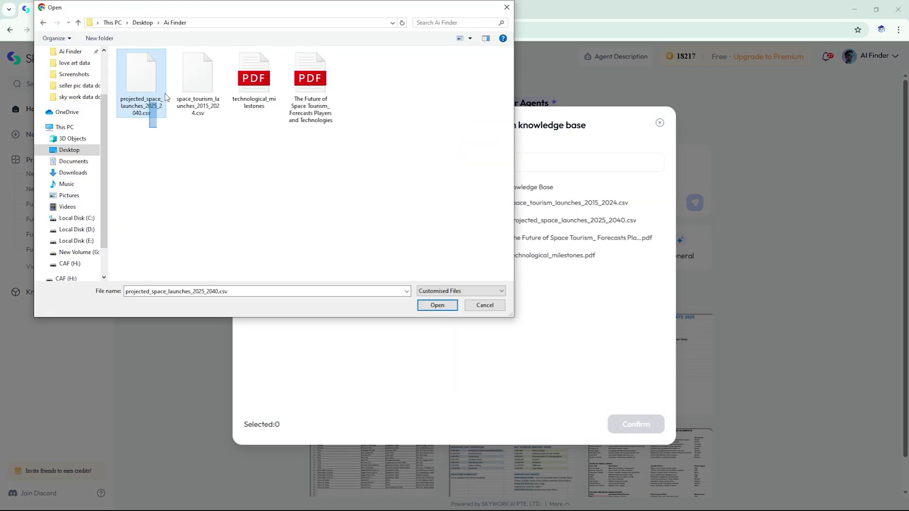
pyautogui.moveTo(165, 97); pyautogui.dragTo(200, 78)
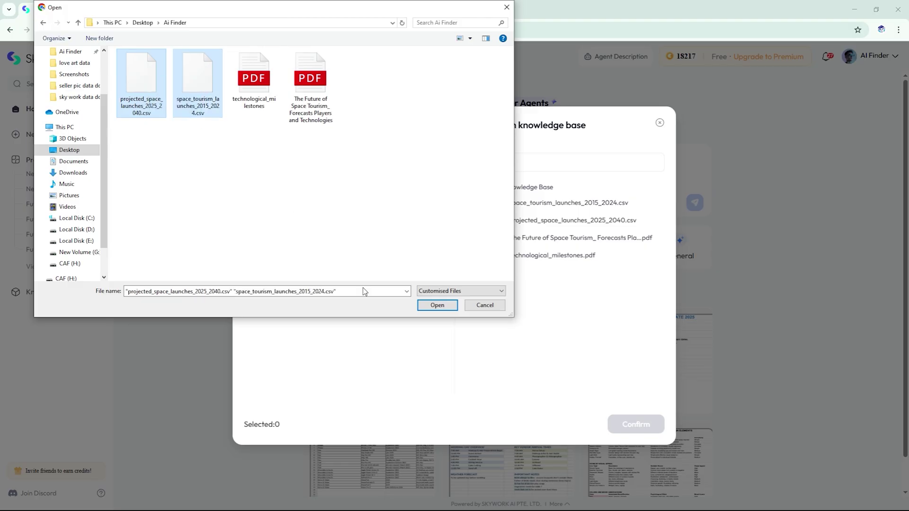
pyautogui.click(435, 307)
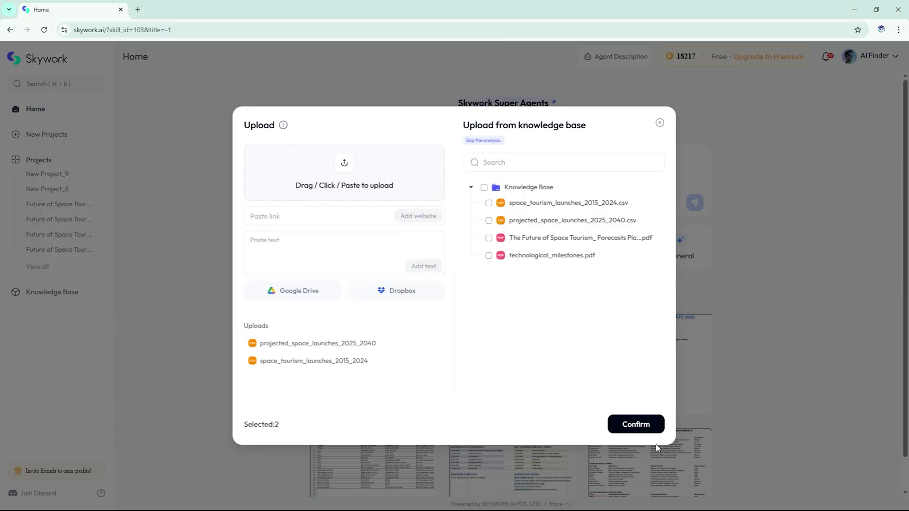
pyautogui.click(642, 431)
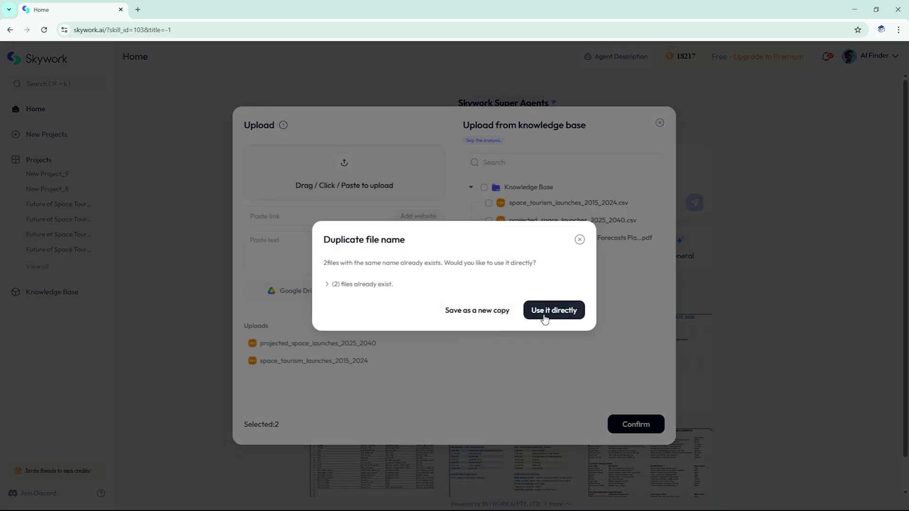
pyautogui.click(548, 314)
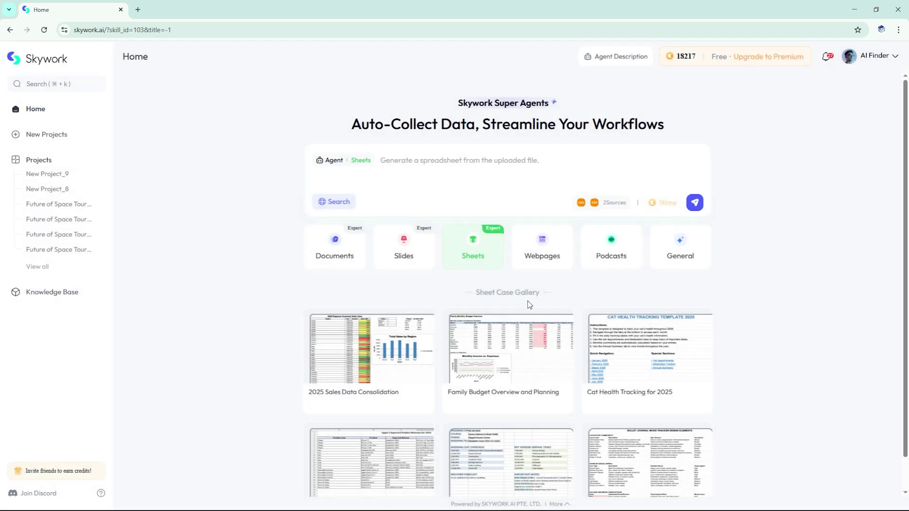
# Paste the space tourism trends comparison prompt and send it to the Sheets agent.
pyautogui.write('"Compare past and projected trends in space tourism by number of flights, passenger capacity, cost per launch, and company market share."')
pyautogui.moveTo(387, 161); pyautogui.dragTo(509, 175)
pyautogui.click(512, 176)
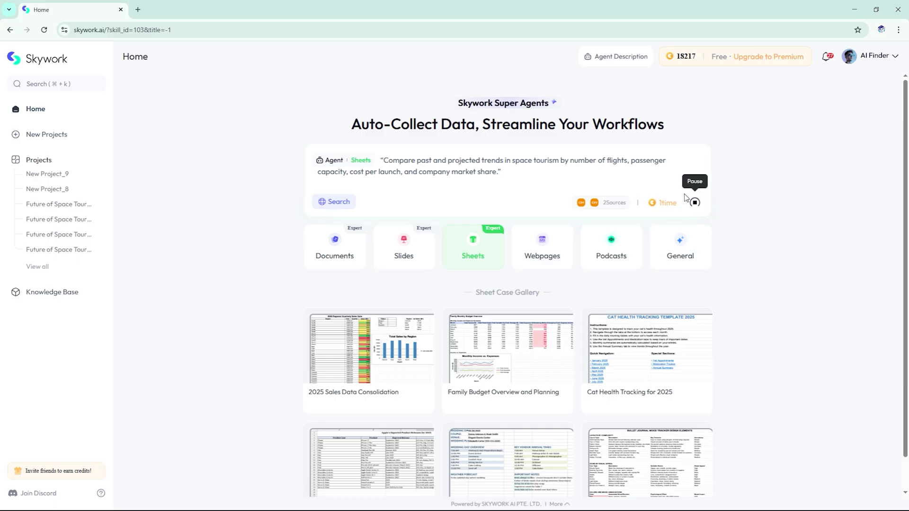
pyautogui.click(695, 204)
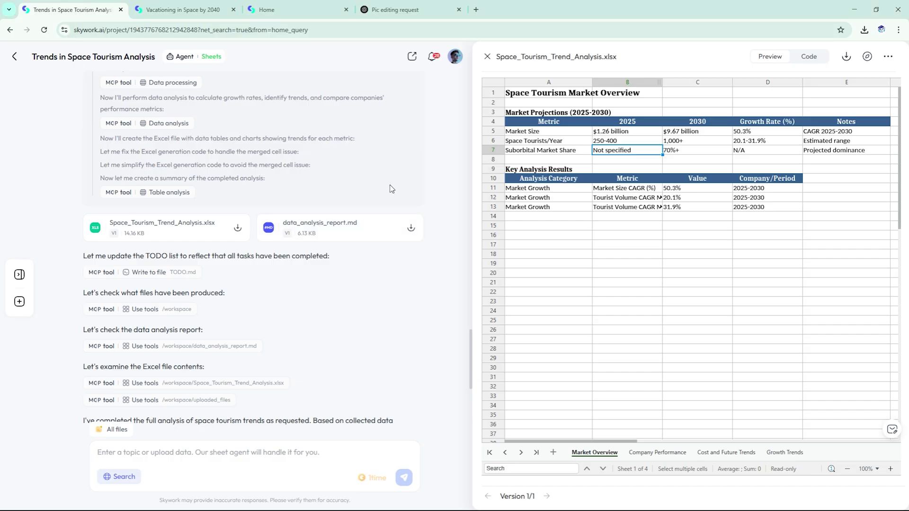
pyautogui.scroll(-10, 352, 215)
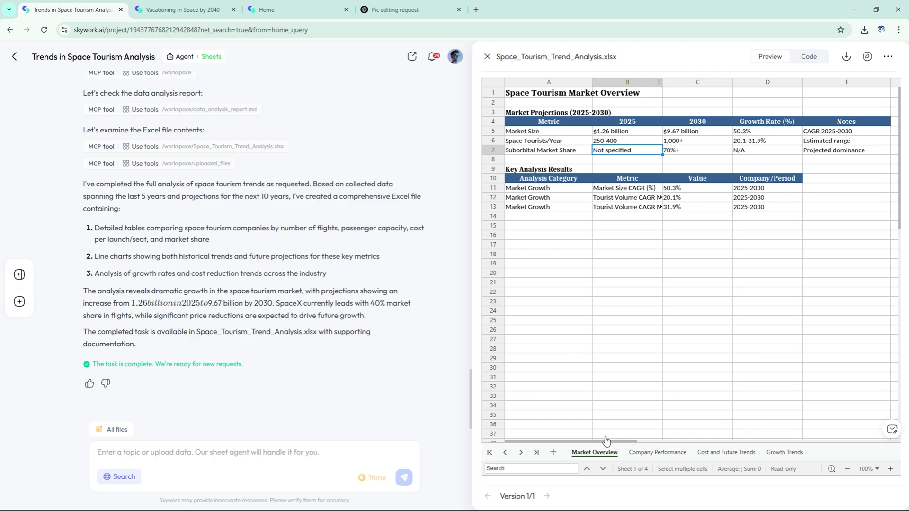
pyautogui.click(664, 455)
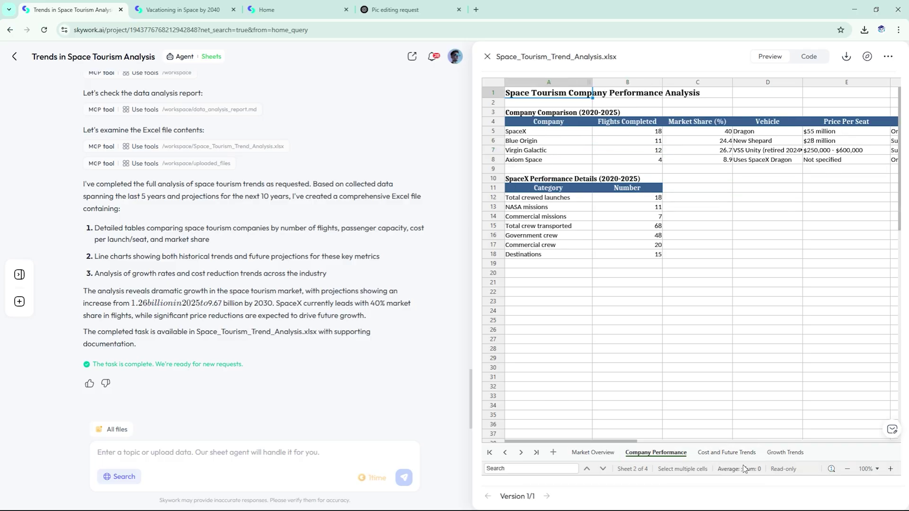
pyautogui.click(706, 454)
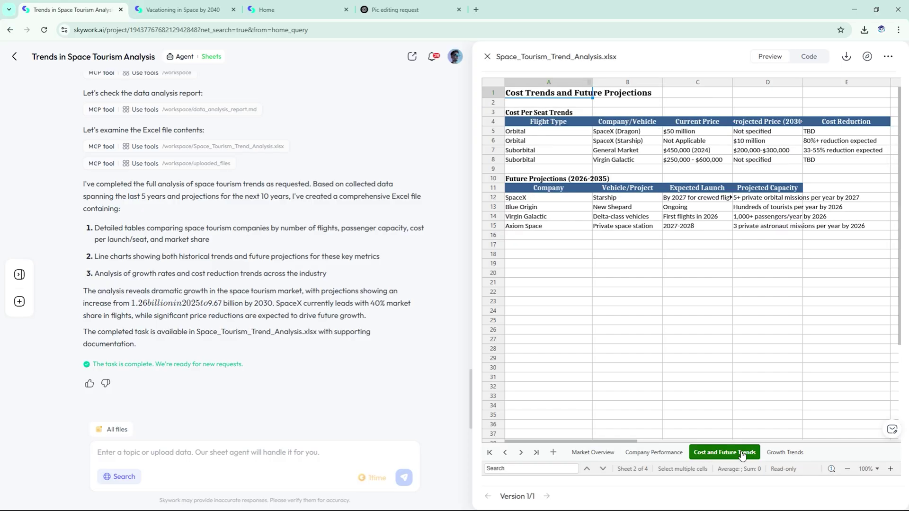
pyautogui.click(788, 454)
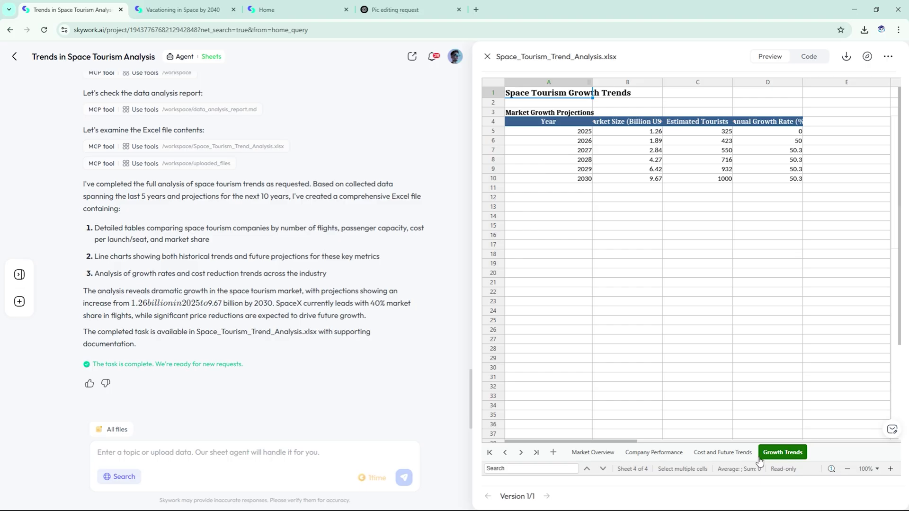
pyautogui.click(732, 455)
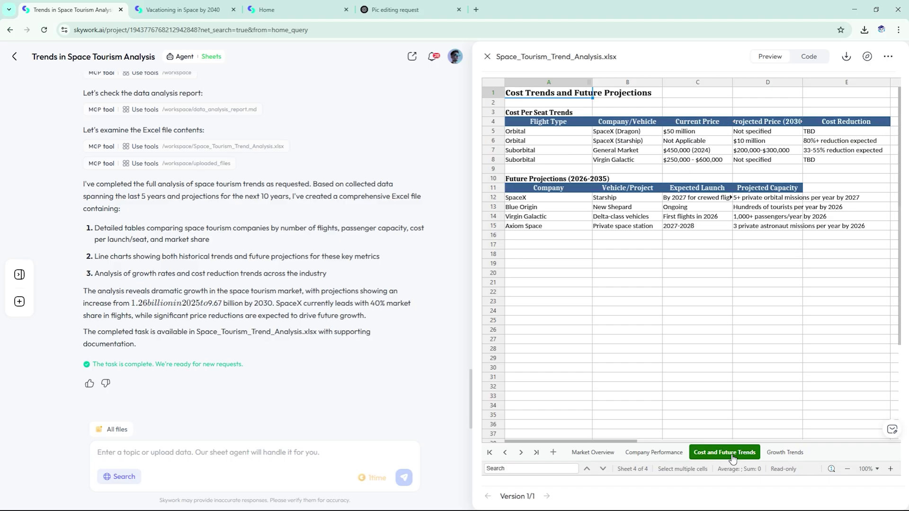
pyautogui.click(658, 455)
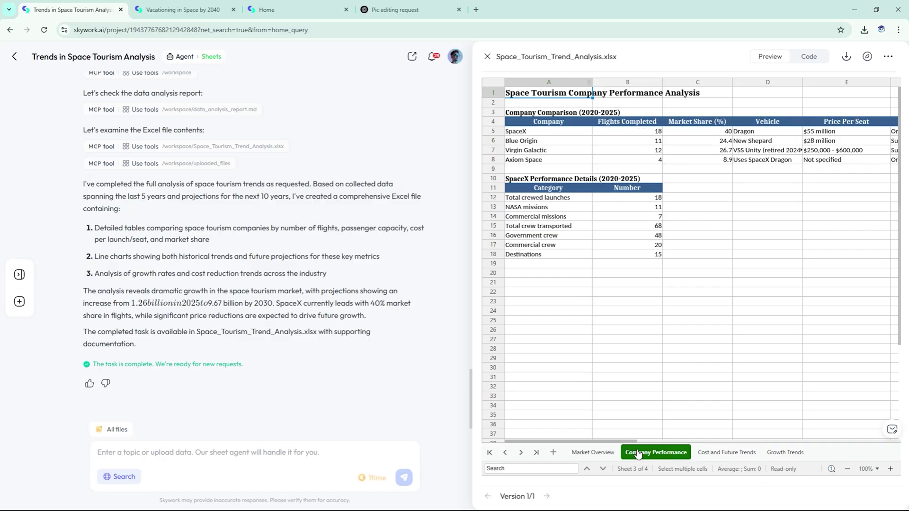
pyautogui.click(611, 454)
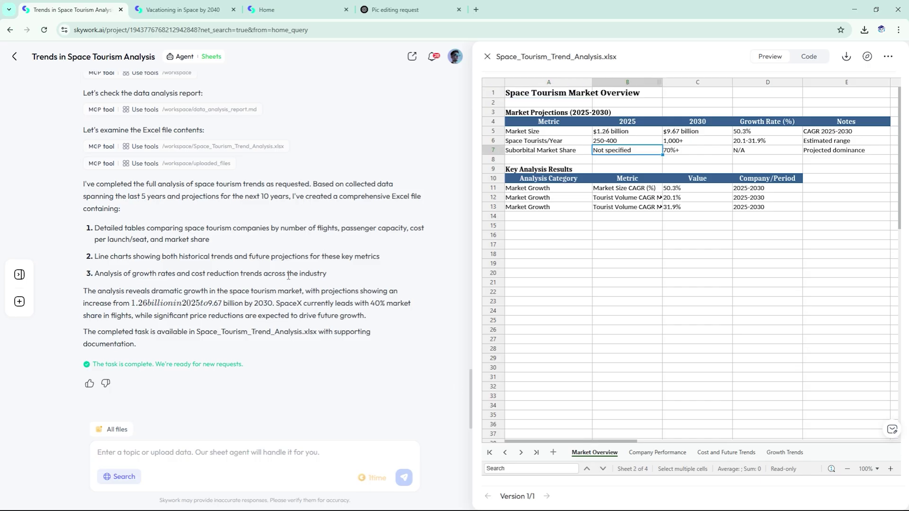
pyautogui.scroll(5, 293, 274)
pyautogui.scroll(1, 296, 273)
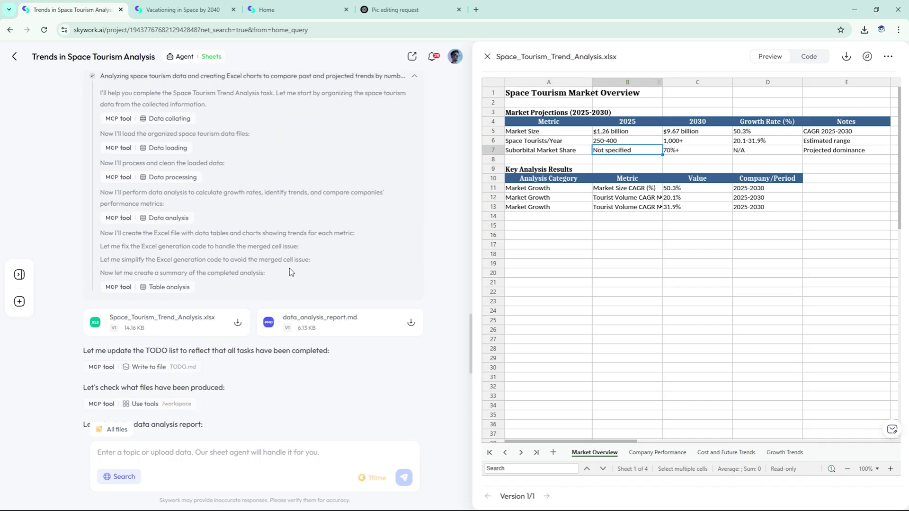
pyautogui.click(301, 330)
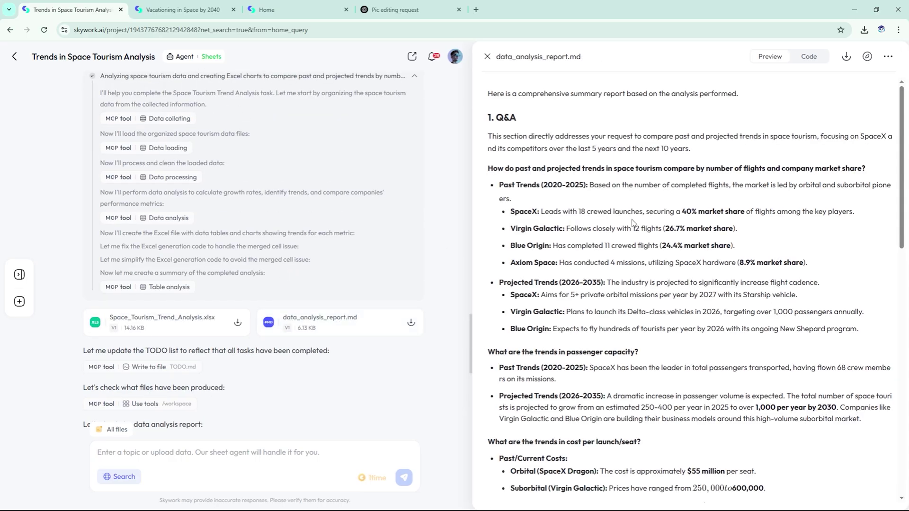
# Scroll through the data_analysis_report.md preview, then switch to the Webpages agent.
pyautogui.scroll(-8, 661, 169)
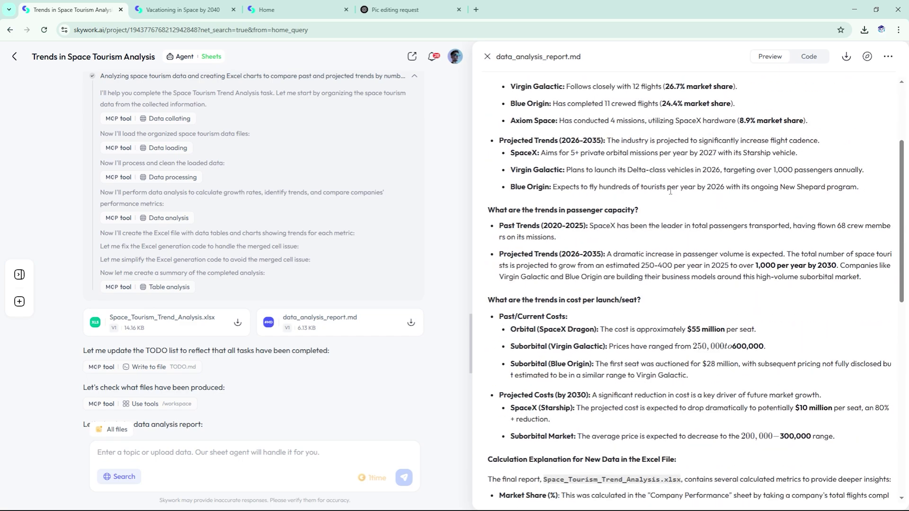
pyautogui.scroll(-6, 684, 228)
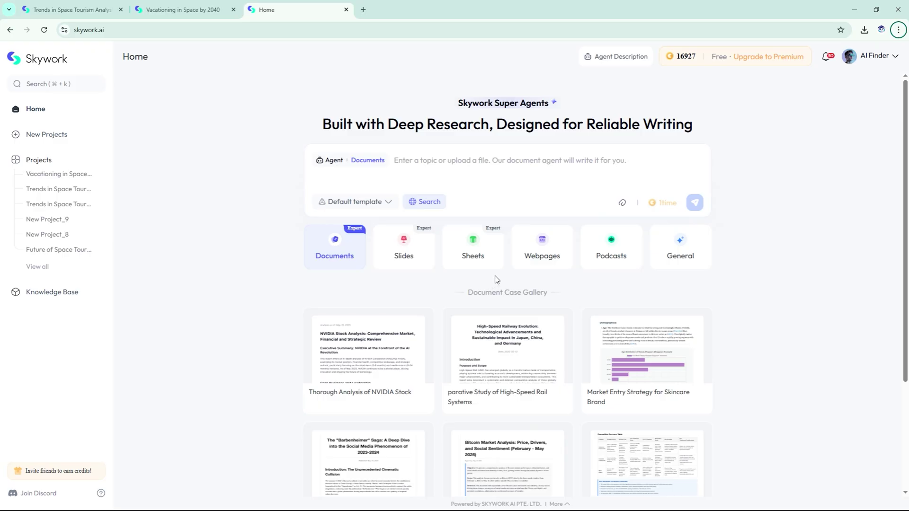
pyautogui.click(548, 260)
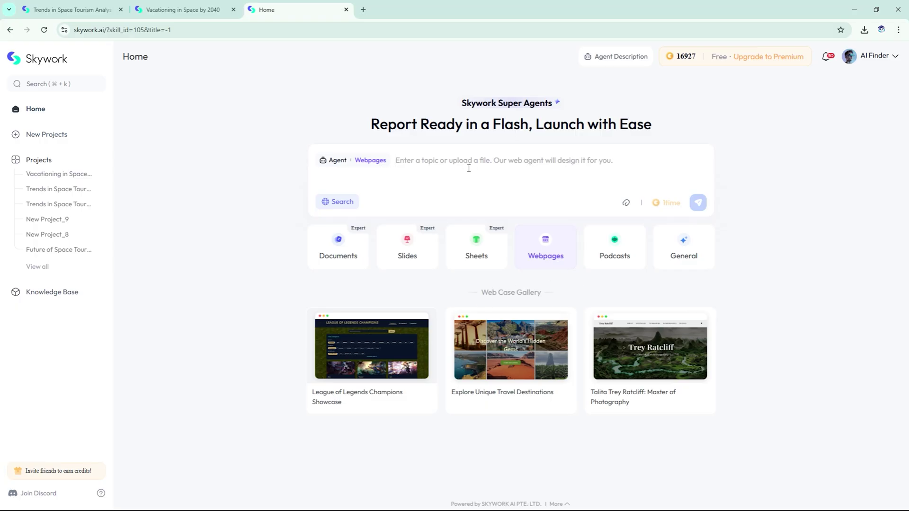
# Paste the 'Will You Vacation in Space by 2040?' article prompt and send it.
pyautogui.write('"Create a mobile-friendly, interactive article titled: ‘Will You Vacation in Space by 2040?’ Include forecasts, company profiles, and interactive timeline elements."')
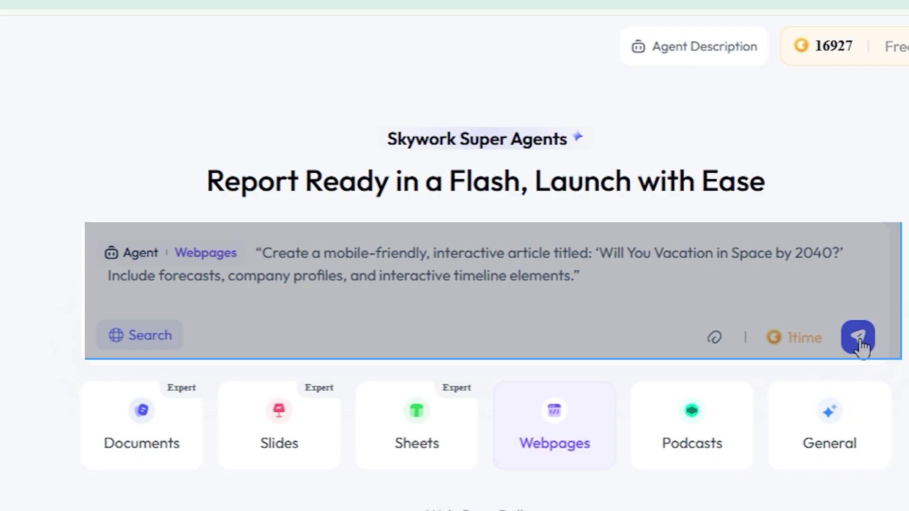
pyautogui.click(858, 337)
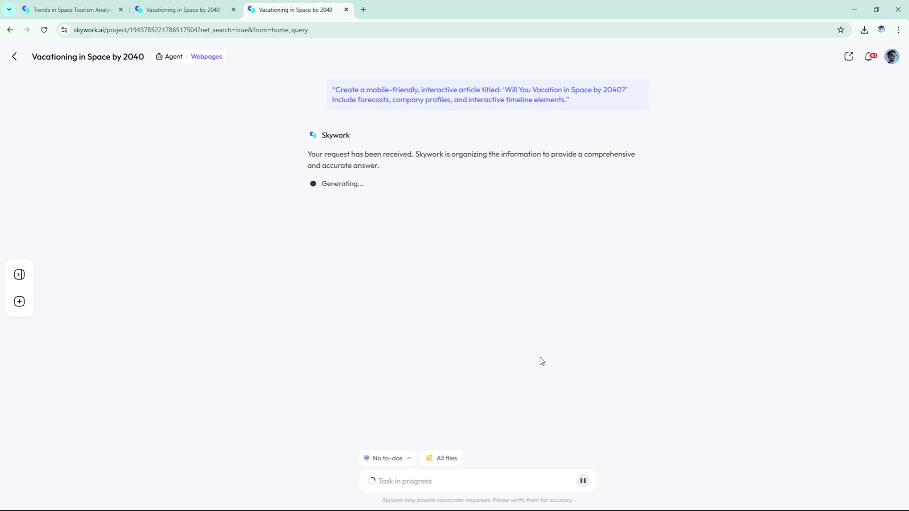
# Close the duplicate generating tab and scroll through the Space Tourism 2040 website preview.
pyautogui.hotkey('ctrl', 'w')
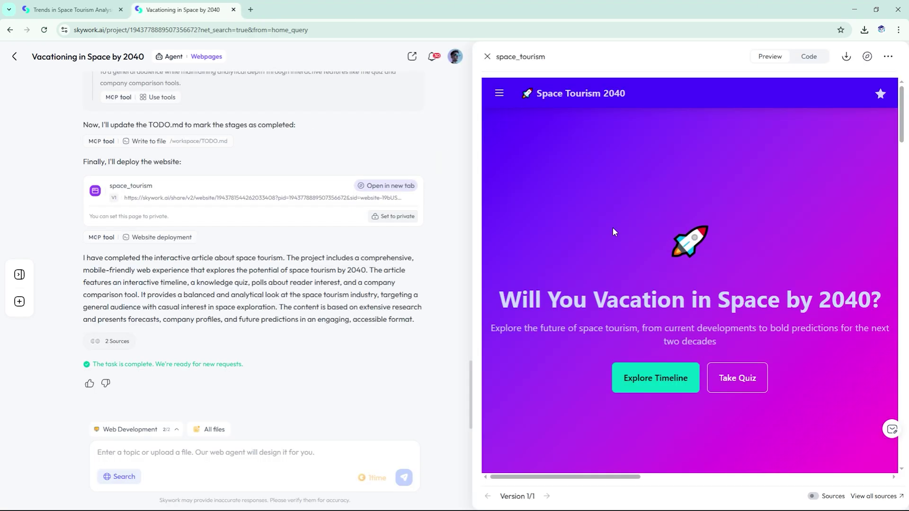
pyautogui.scroll(-7, 662, 227)
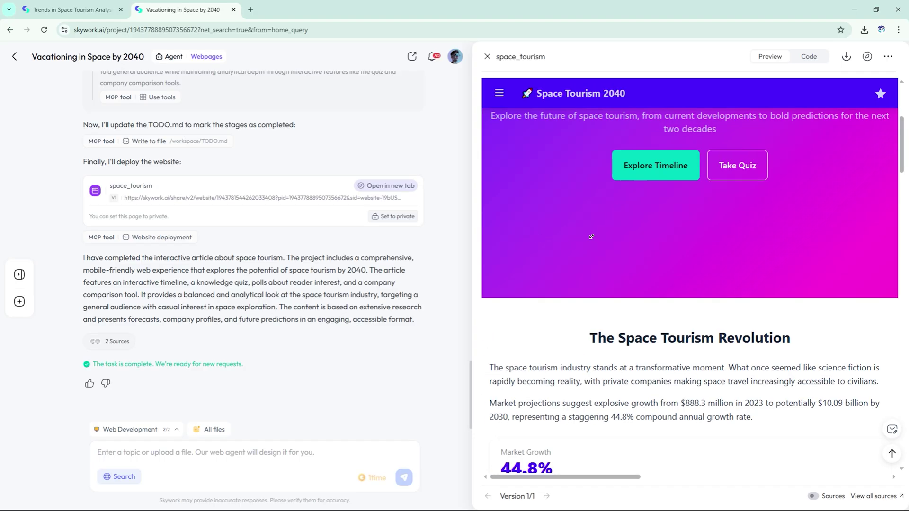
pyautogui.scroll(-10, 656, 226)
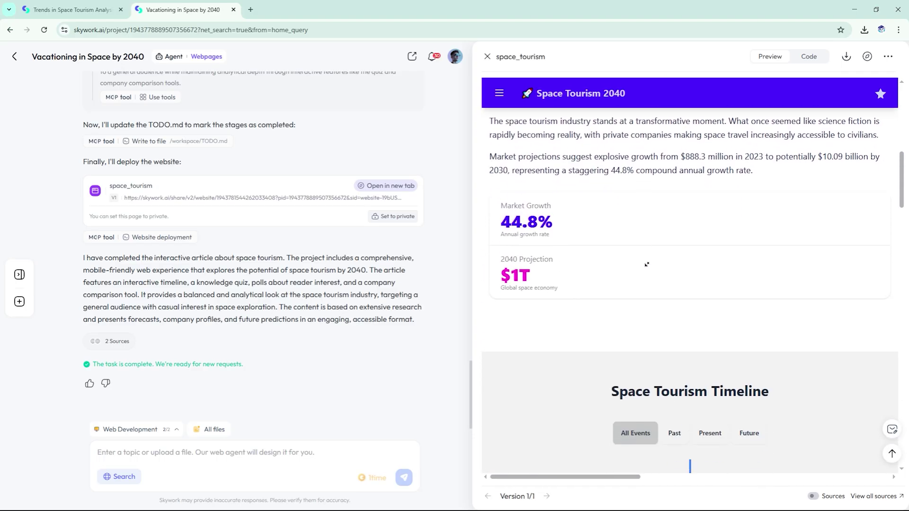
pyautogui.scroll(1, 649, 263)
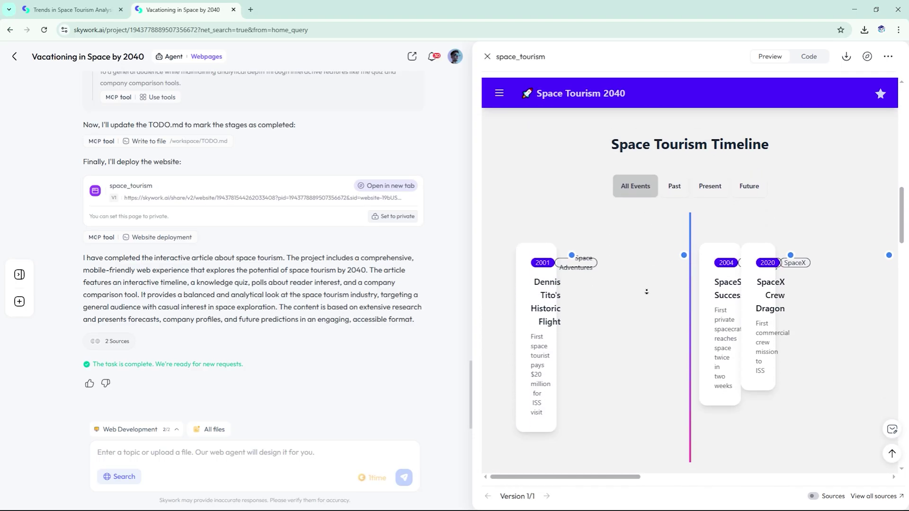
pyautogui.scroll(-3, 646, 284)
pyautogui.scroll(-4, 652, 294)
# Open the deployed space_tourism site in a new tab and scroll down to the polls.
pyautogui.click(385, 186)
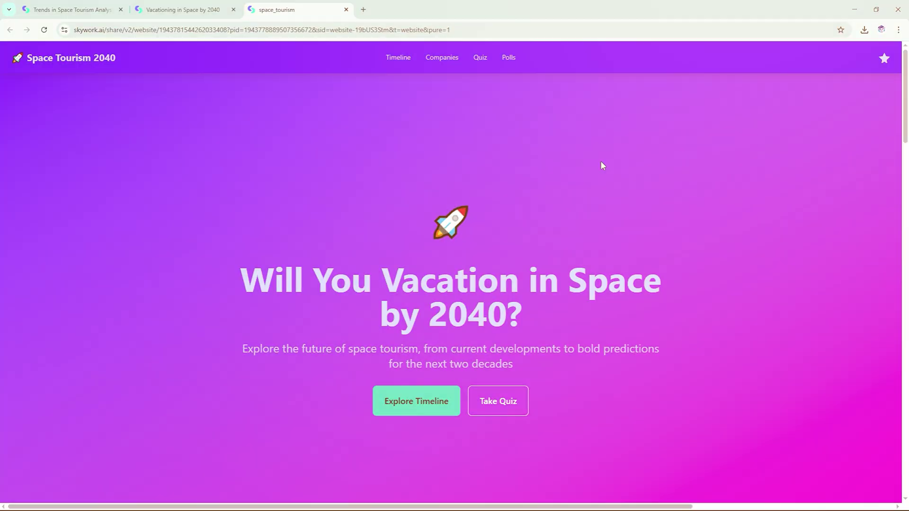
pyautogui.scroll(-1, 602, 182)
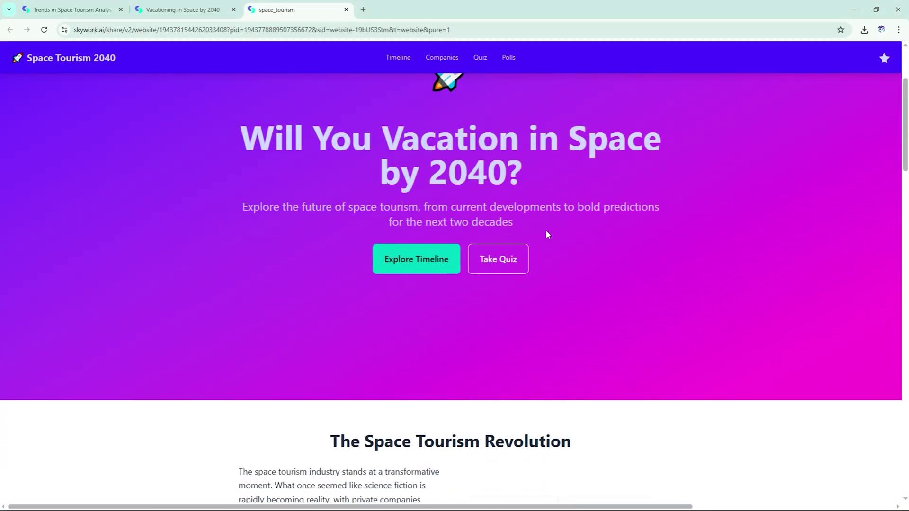
pyautogui.scroll(-5, 549, 247)
pyautogui.scroll(-3, 595, 236)
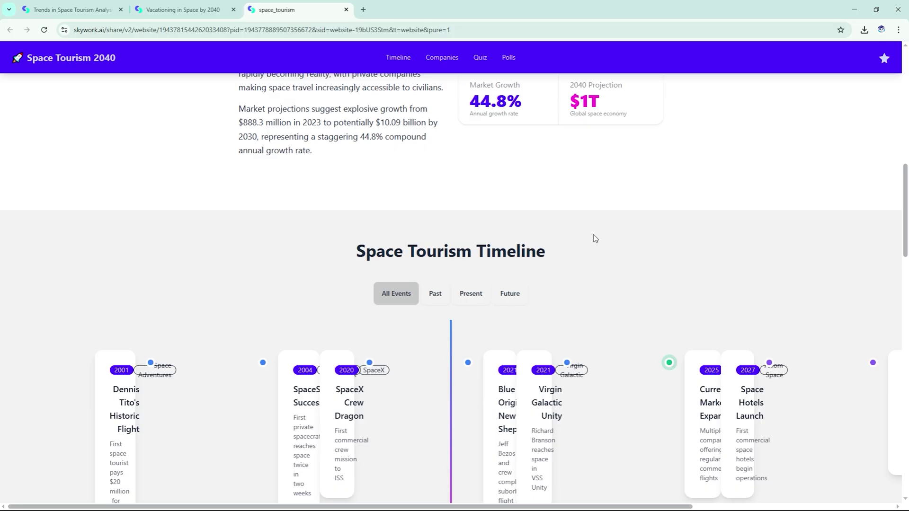
pyautogui.scroll(-3, 646, 238)
pyautogui.scroll(4, 451, 233)
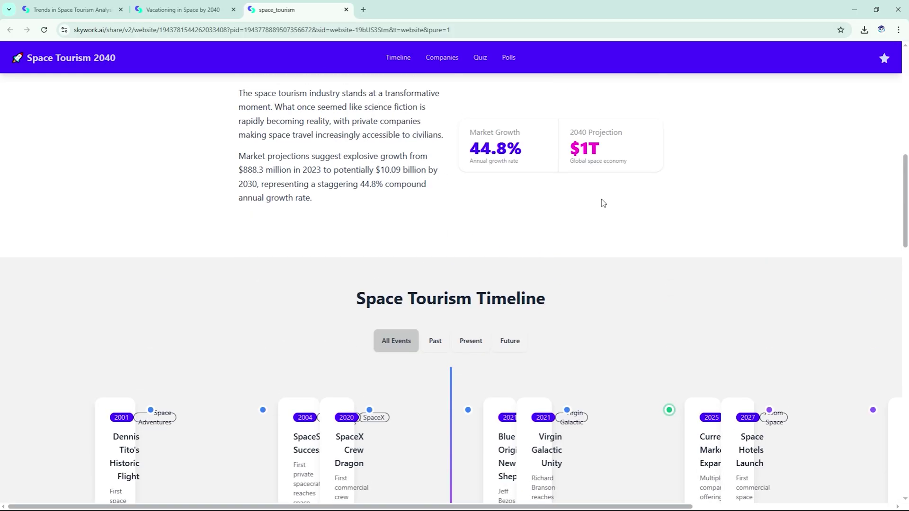
pyautogui.scroll(-3, 438, 296)
pyautogui.scroll(-5, 524, 295)
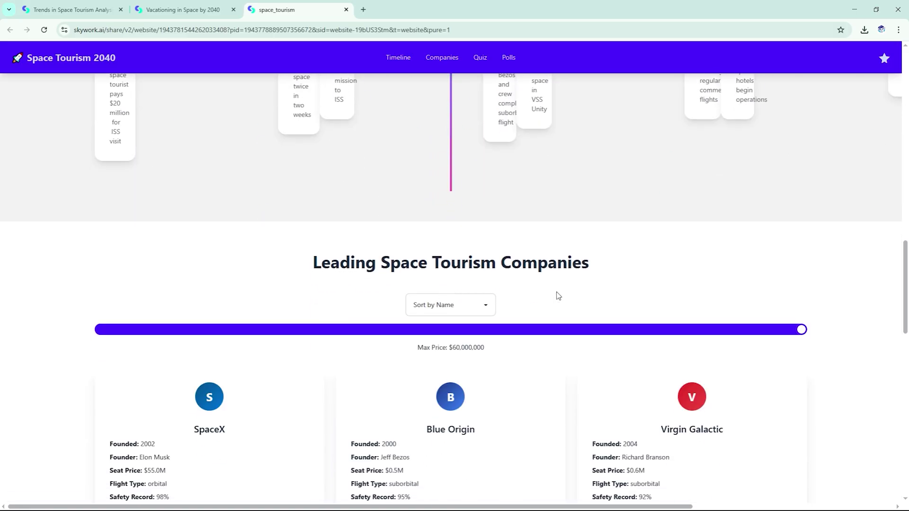
pyautogui.scroll(-5, 558, 298)
pyautogui.scroll(-2, 331, 304)
pyautogui.scroll(-3, 310, 303)
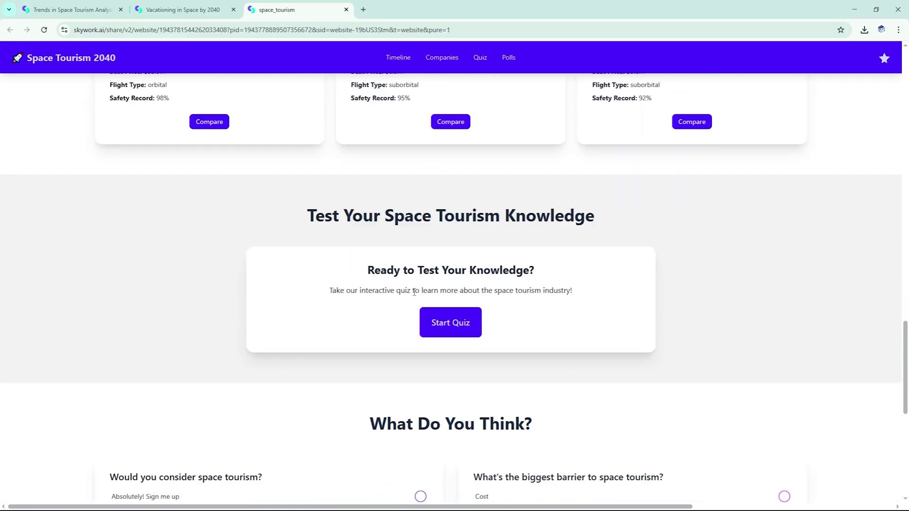
pyautogui.scroll(-6, 548, 305)
pyautogui.scroll(-1, 485, 309)
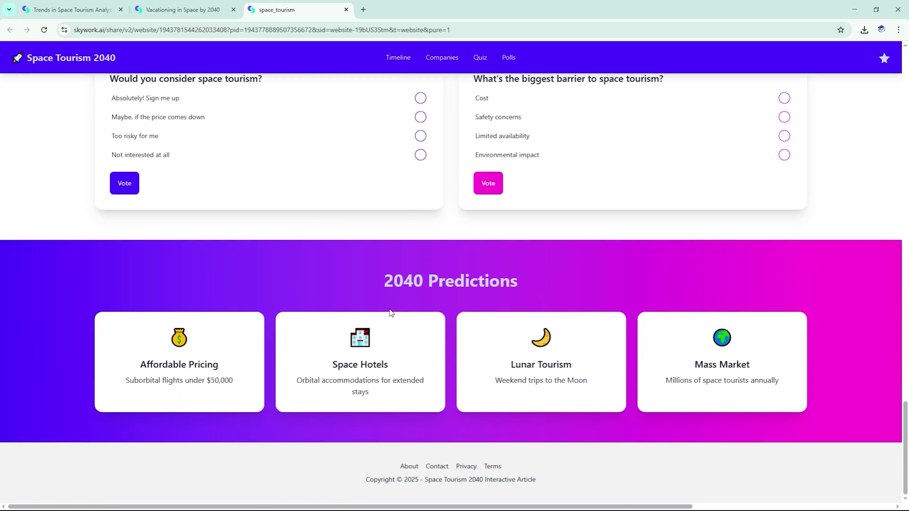
# Vote 'Absolutely! Sign me up' and 'Safety concerns' in the polls, then return to the top.
pyautogui.click(420, 100)
pyautogui.scroll(3, 648, 309)
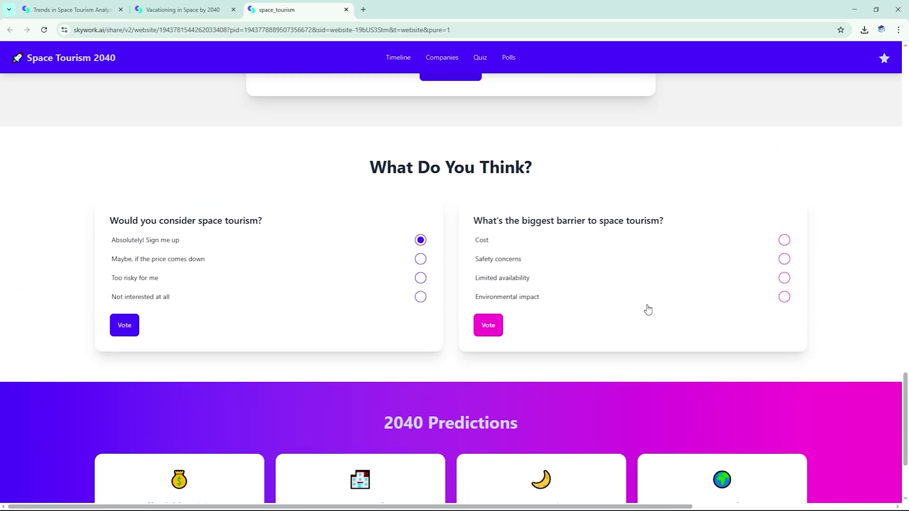
pyautogui.click(784, 260)
pyautogui.scroll(5, 424, 290)
pyautogui.scroll(5, 478, 312)
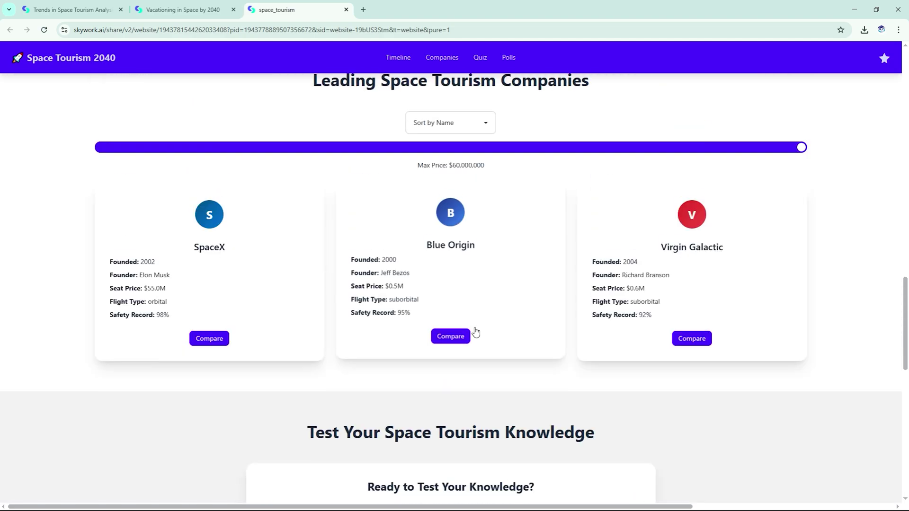
pyautogui.scroll(-6, 461, 284)
pyautogui.scroll(6, 507, 276)
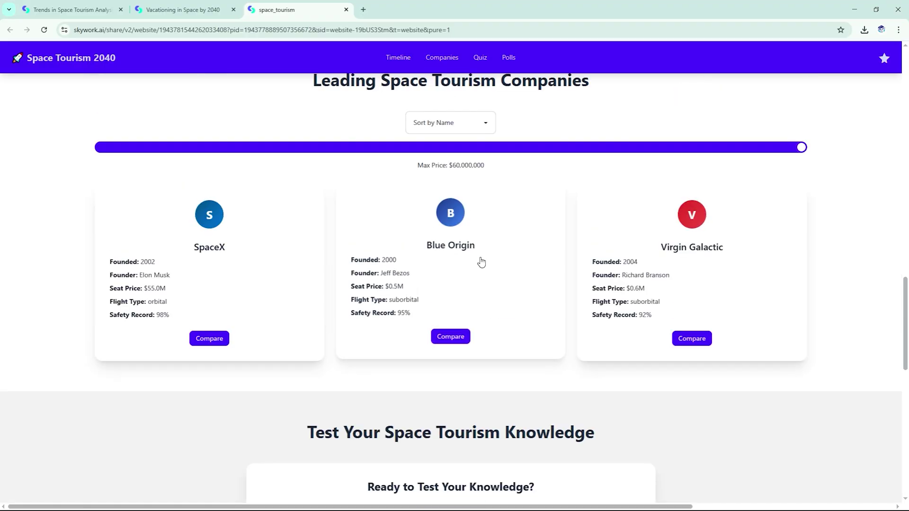
pyautogui.scroll(12, 345, 126)
pyautogui.scroll(12, 481, 208)
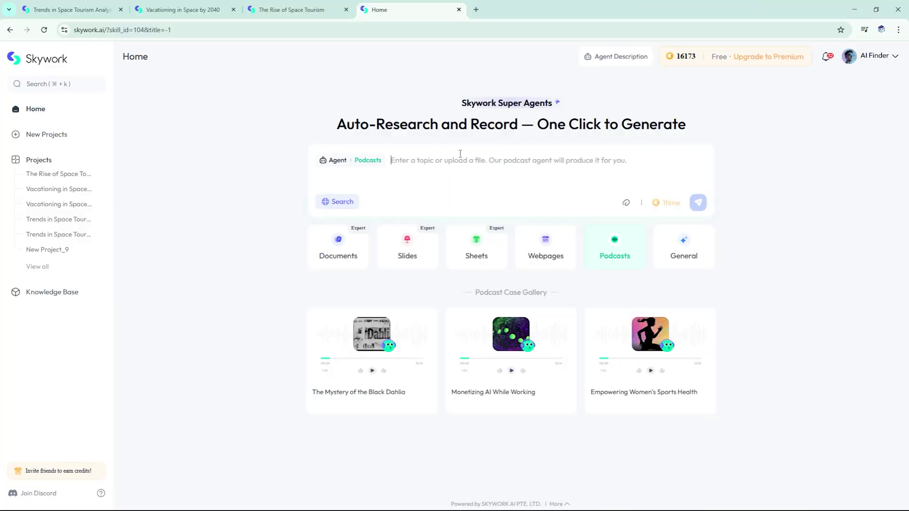
# Paste the rise-of-space-tourism podcast prompt into the Podcasts agent and submit it.
pyautogui.write('"Write a 7-minute educational podcast about the rise of space tourism, in a friendly co-hosted tone. Include historical references and future predictions."')
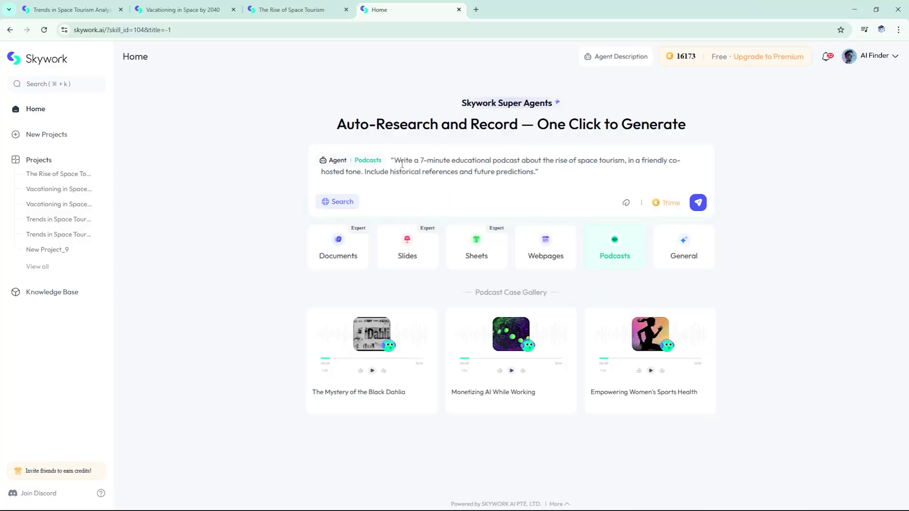
pyautogui.moveTo(391, 160); pyautogui.dragTo(543, 172)
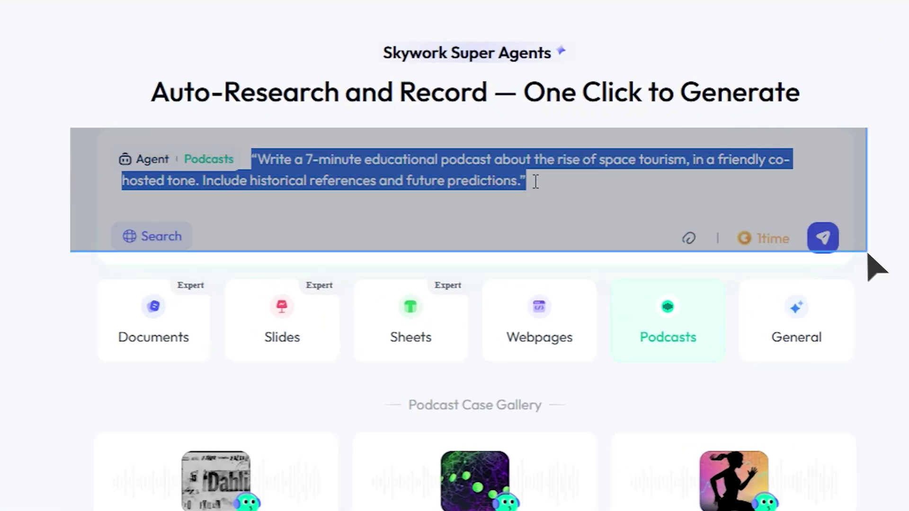
pyautogui.click(536, 182)
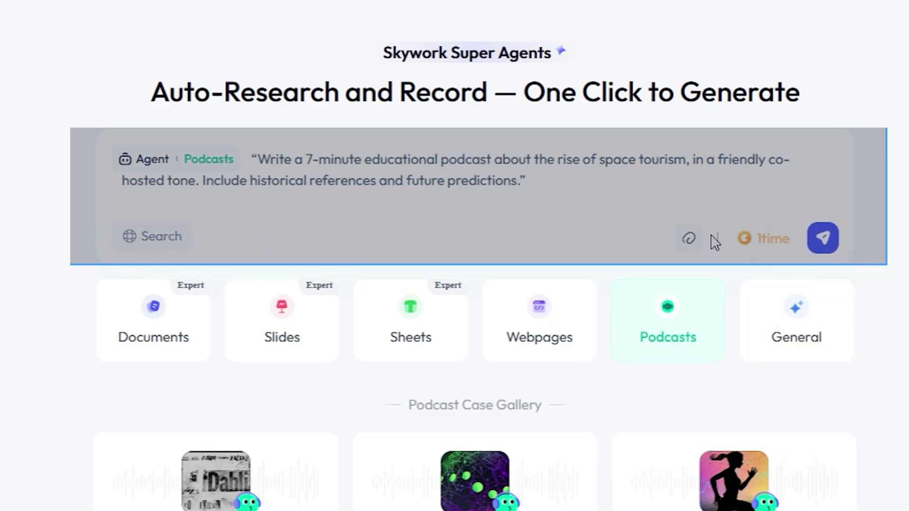
pyautogui.click(821, 240)
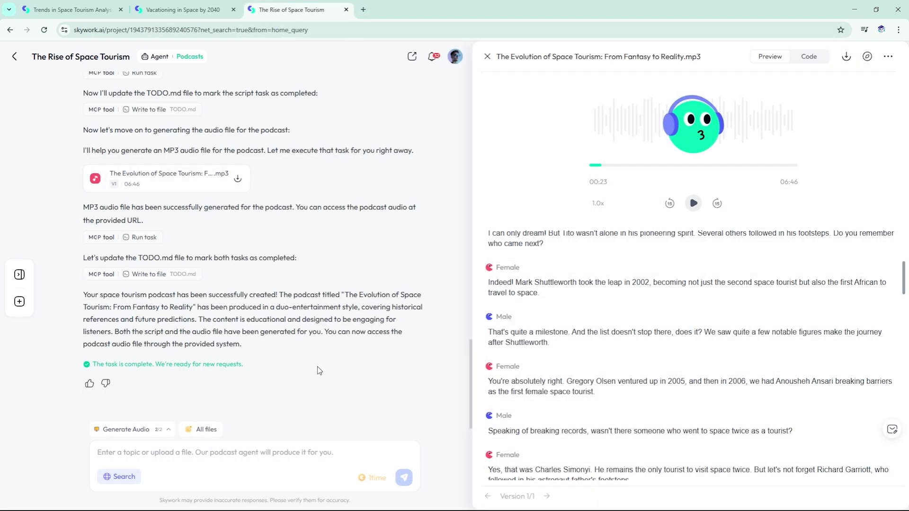
# Scroll through the completion message and the co-host script beside the 06:46 MP3 player.
pyautogui.scroll(10, 318, 280)
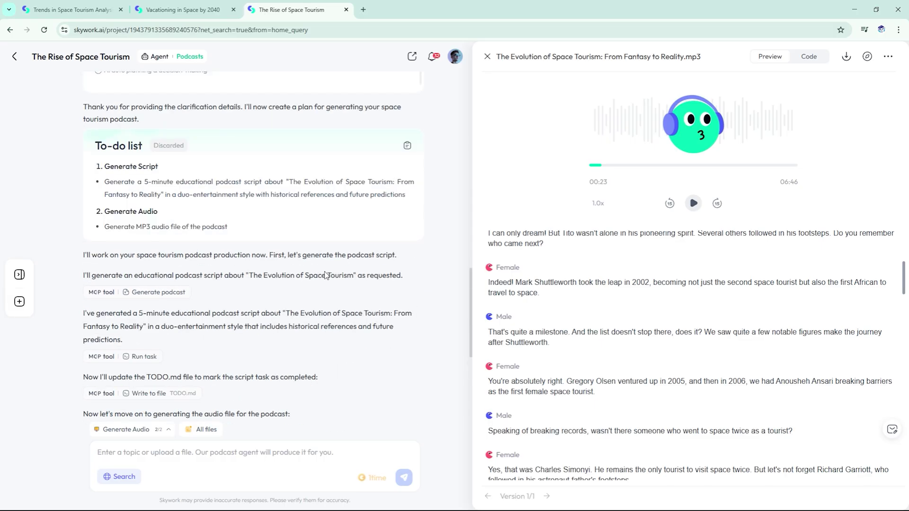
pyautogui.scroll(-7, 324, 276)
pyautogui.scroll(-4, 324, 276)
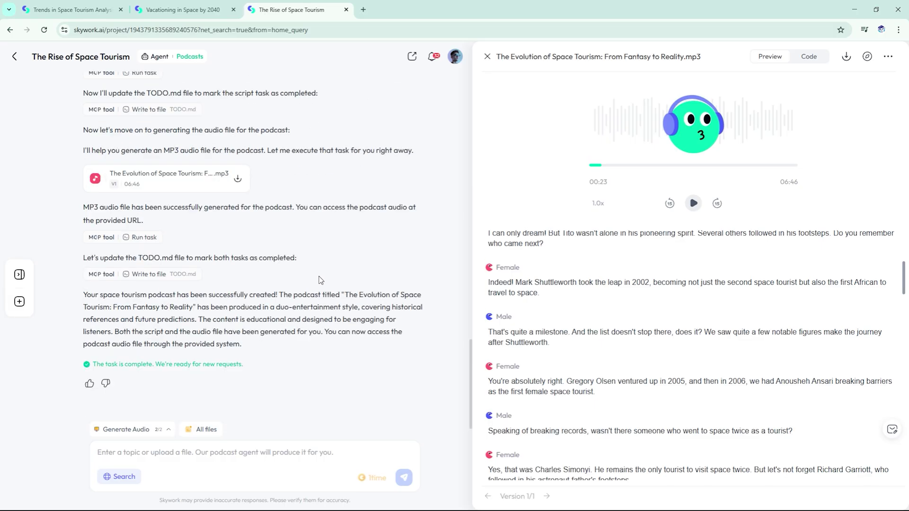
pyautogui.scroll(-15, 590, 232)
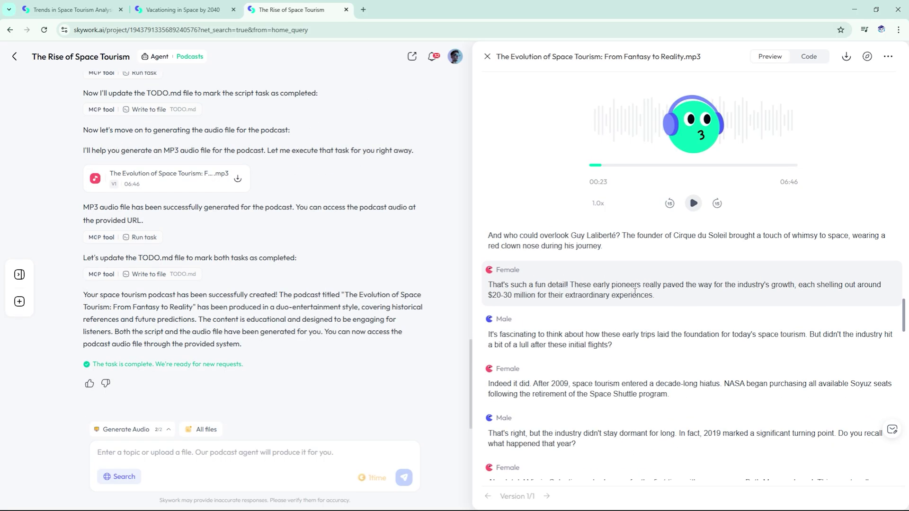
pyautogui.scroll(-3, 710, 352)
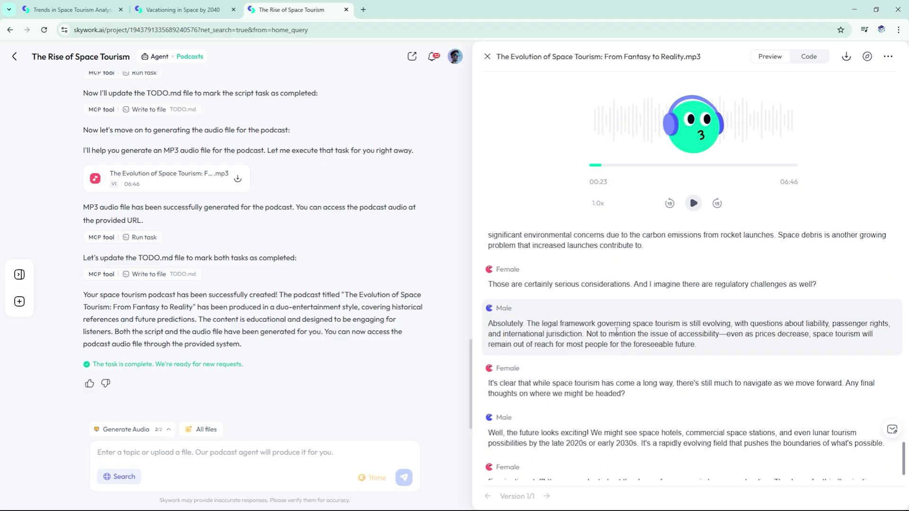
pyautogui.scroll(12, 672, 331)
pyautogui.scroll(8, 635, 311)
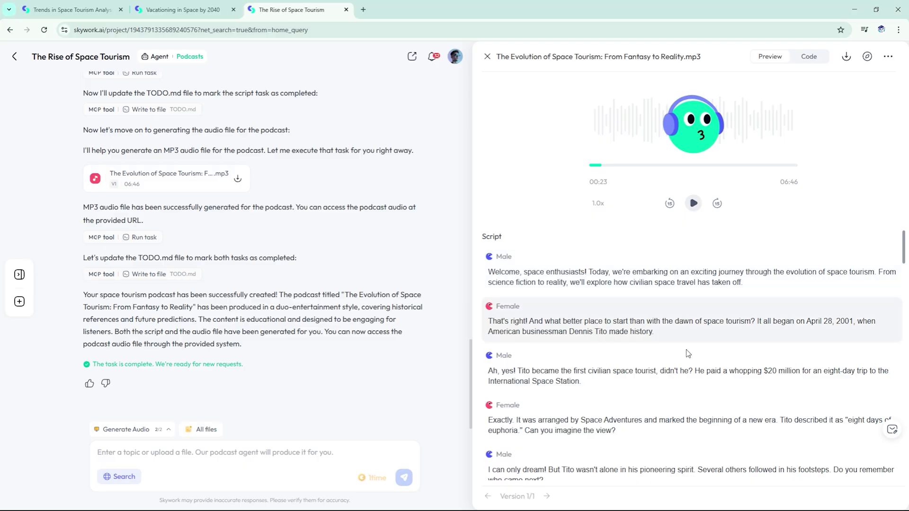
pyautogui.scroll(-3, 497, 289)
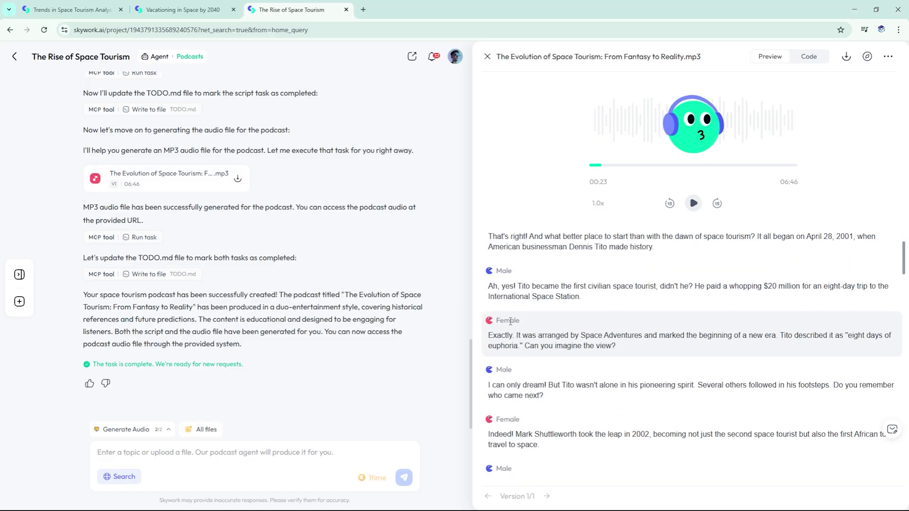
pyautogui.scroll(3, 518, 306)
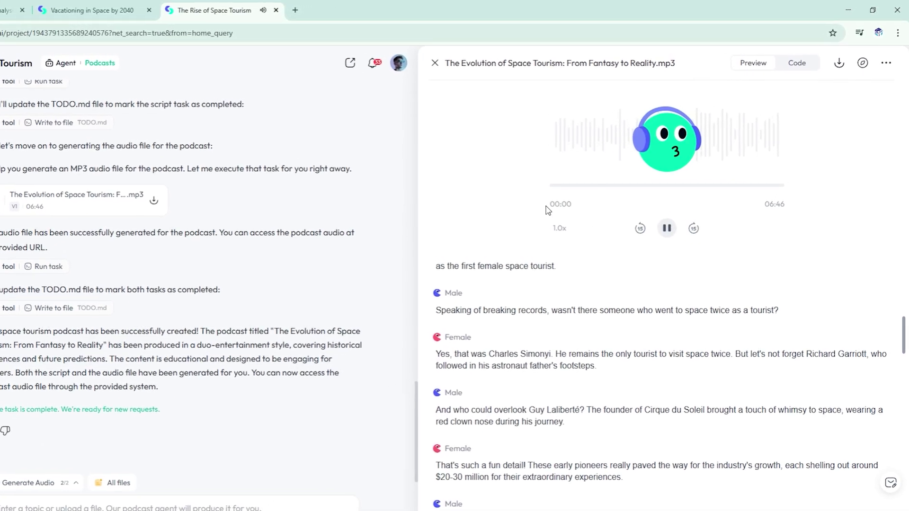
# Try podcast playback speeds of 2.0x, 1.5x and then 1.0x.
pyautogui.click(548, 234)
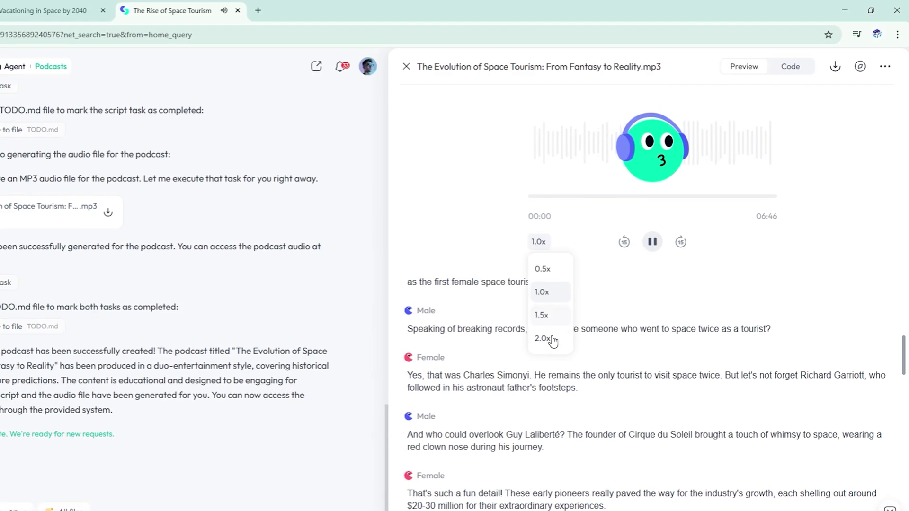
pyautogui.click(549, 331)
pyautogui.click(527, 249)
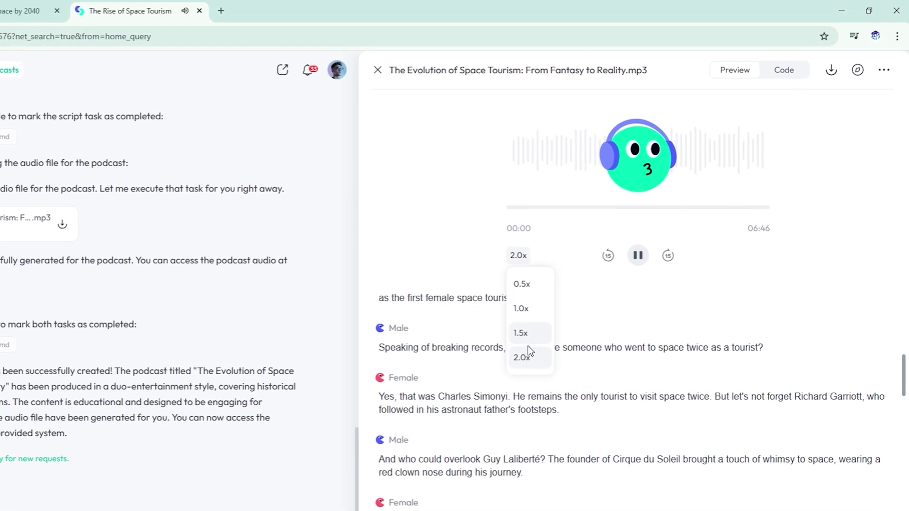
pyautogui.click(529, 325)
pyautogui.click(507, 263)
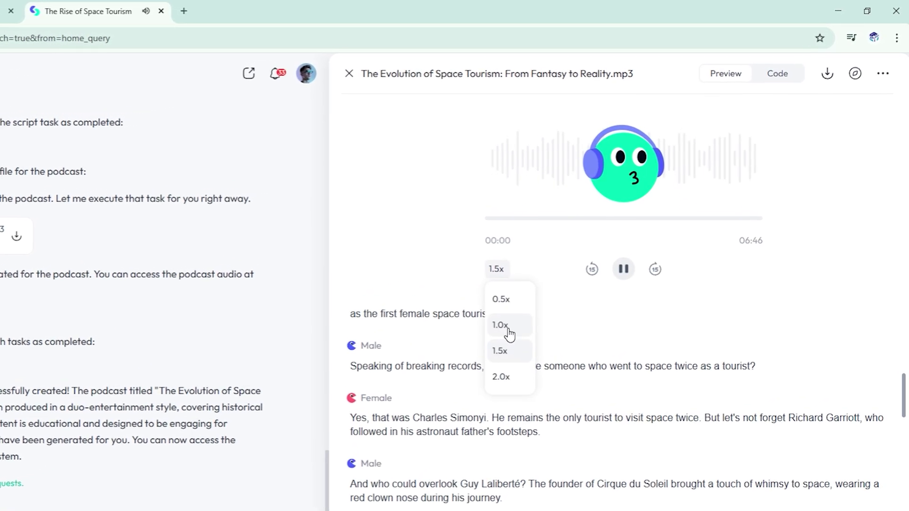
pyautogui.click(507, 314)
# Try 0.5x and 2.0x, settle on 1.0x, then switch the home page to the General agent.
pyautogui.click(489, 276)
pyautogui.click(501, 312)
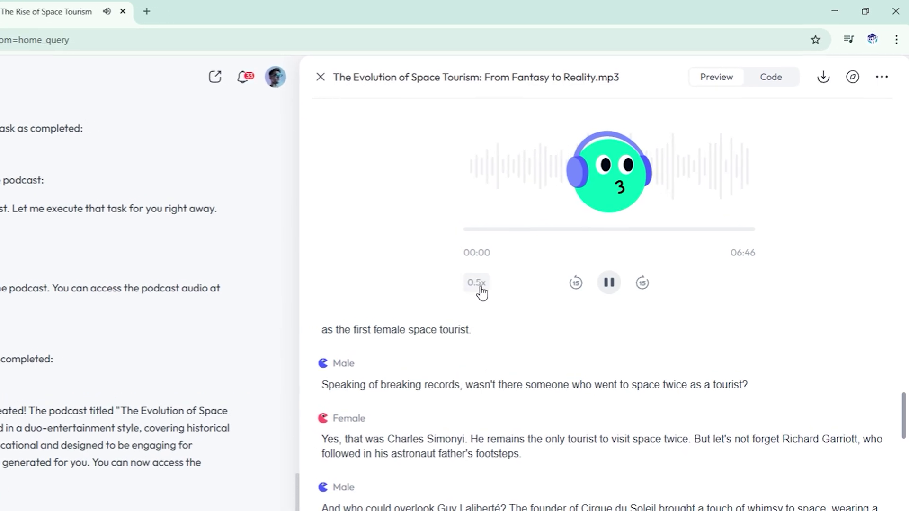
pyautogui.click(489, 280)
pyautogui.click(470, 405)
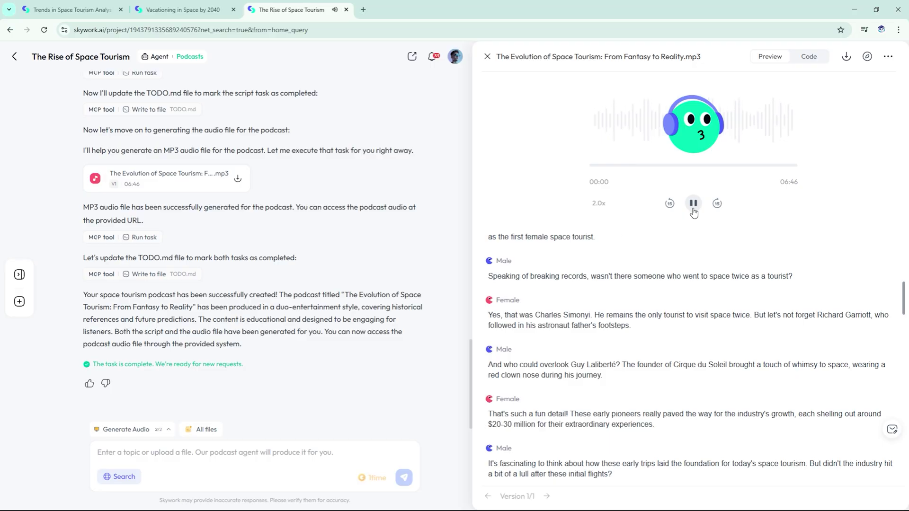
pyautogui.click(598, 209)
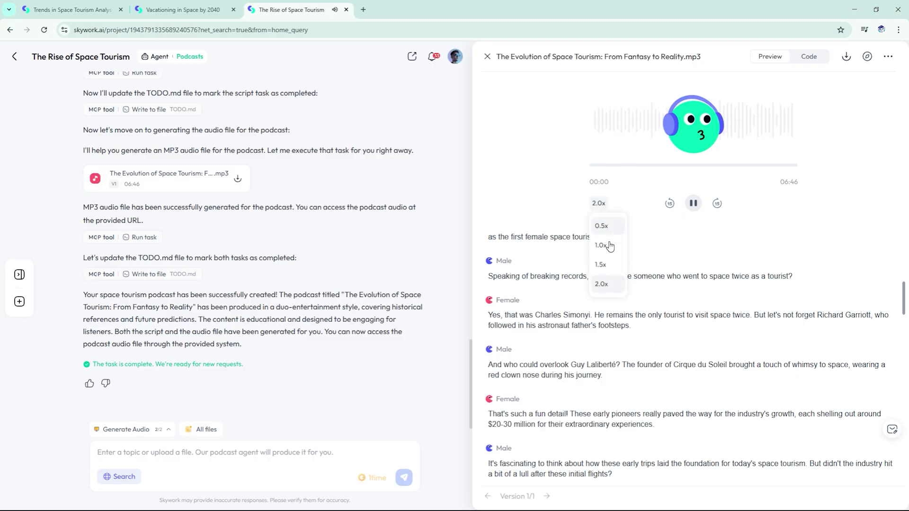
pyautogui.click(607, 250)
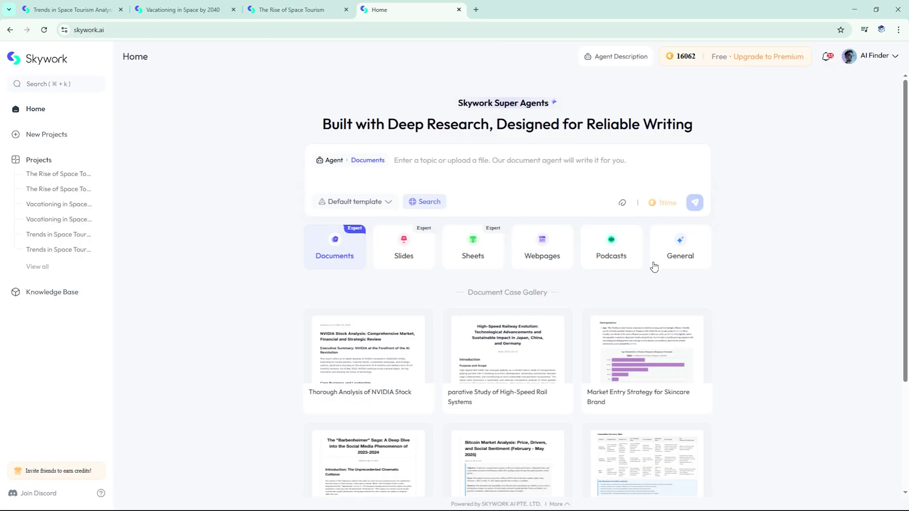
pyautogui.click(679, 264)
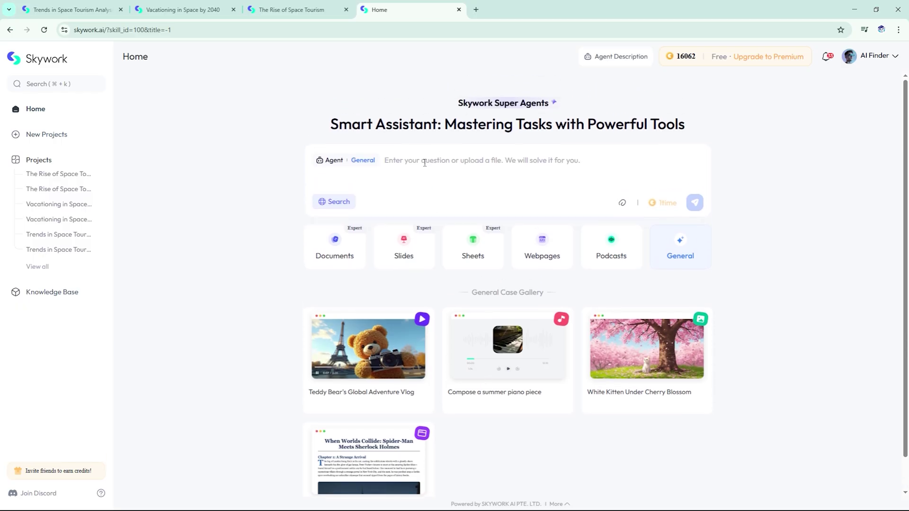
# Paste the bar chart, YouTube thumbnail and intro jingle prompts into the General agent and submit.
pyautogui.write('"Generate a bar chart showing projected global revenue from space tourism by decade." "Create a YouTube thumbnail for a video titled: ‘Space Vacations Are Coming.’" "Make a short intro jingle for a science podcast."')
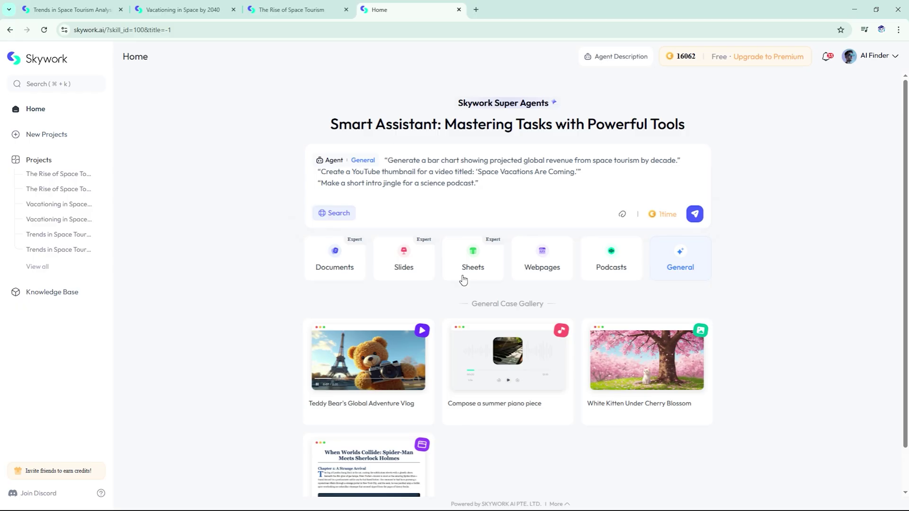
pyautogui.press('alt')
pyautogui.moveTo(380, 160); pyautogui.dragTo(682, 161)
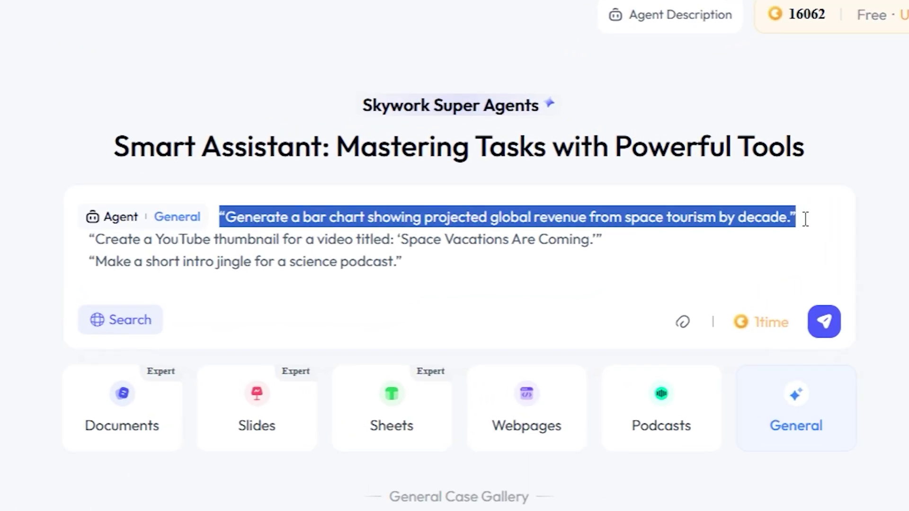
pyautogui.moveTo(793, 218); pyautogui.dragTo(849, 252)
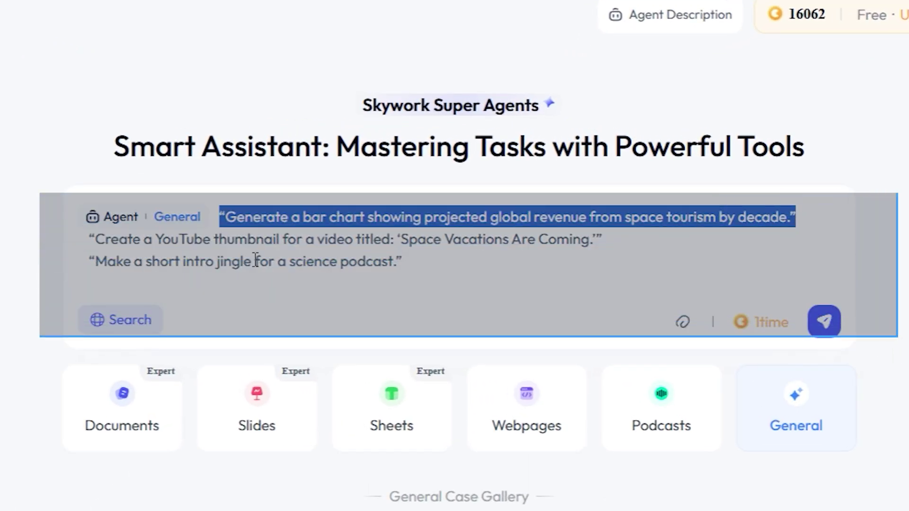
pyautogui.moveTo(86, 240); pyautogui.dragTo(658, 240)
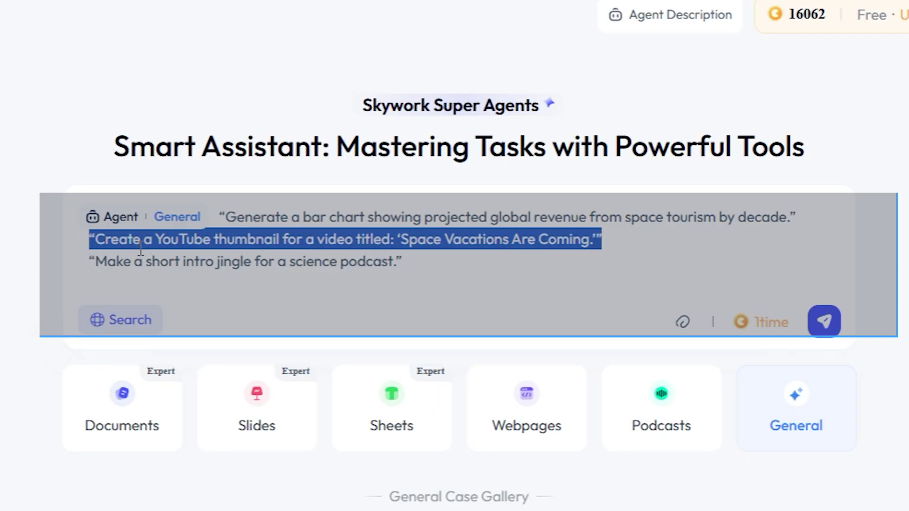
pyautogui.moveTo(86, 262); pyautogui.dragTo(418, 262)
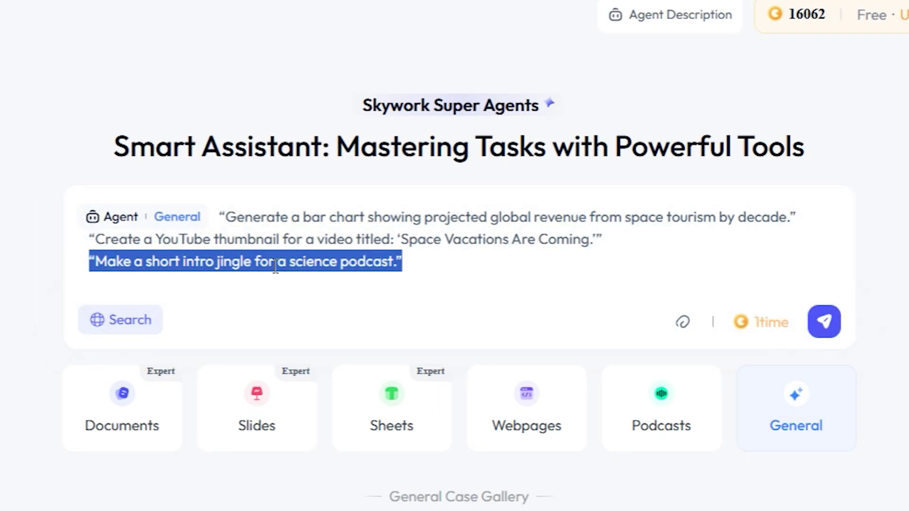
pyautogui.click(450, 275)
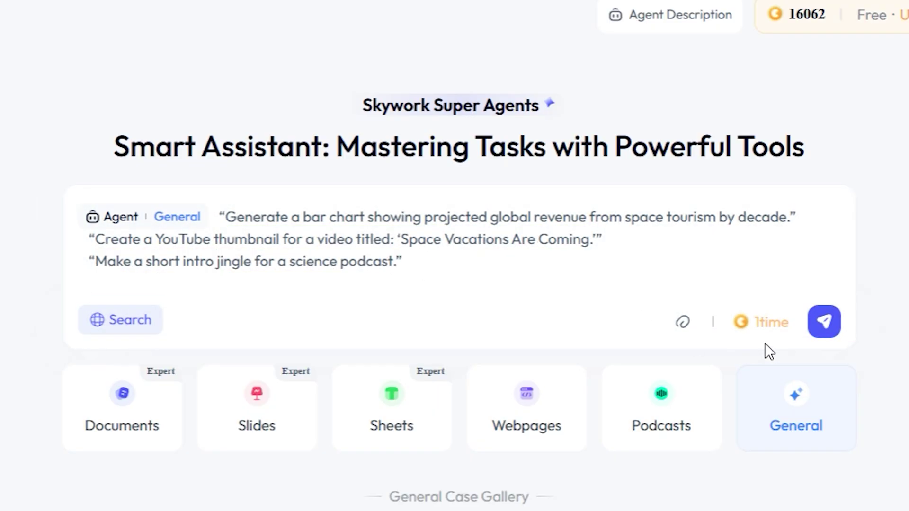
pyautogui.click(824, 321)
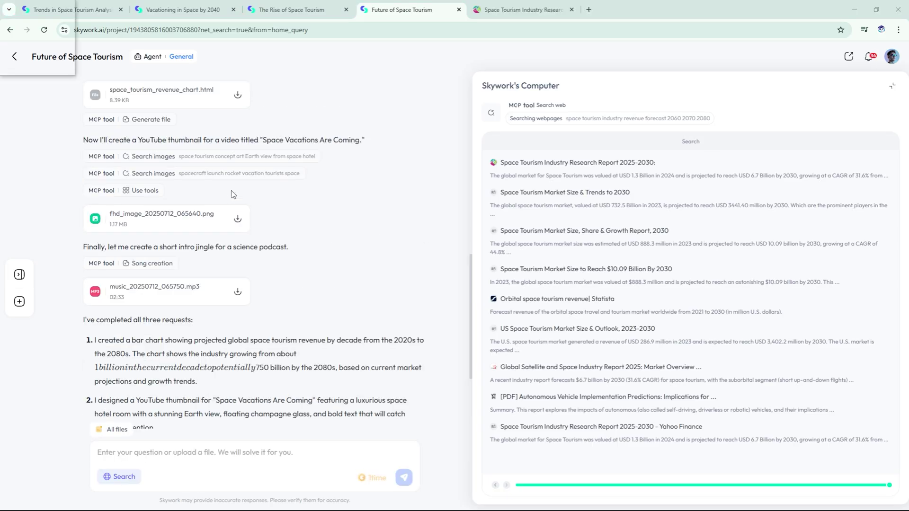
# Download the revenue chart HTML and thumbnail PNG, then open the first cited source report.
pyautogui.scroll(-3, 367, 205)
pyautogui.scroll(7, 237, 166)
pyautogui.scroll(-4, 189, 142)
pyautogui.scroll(1, 139, 133)
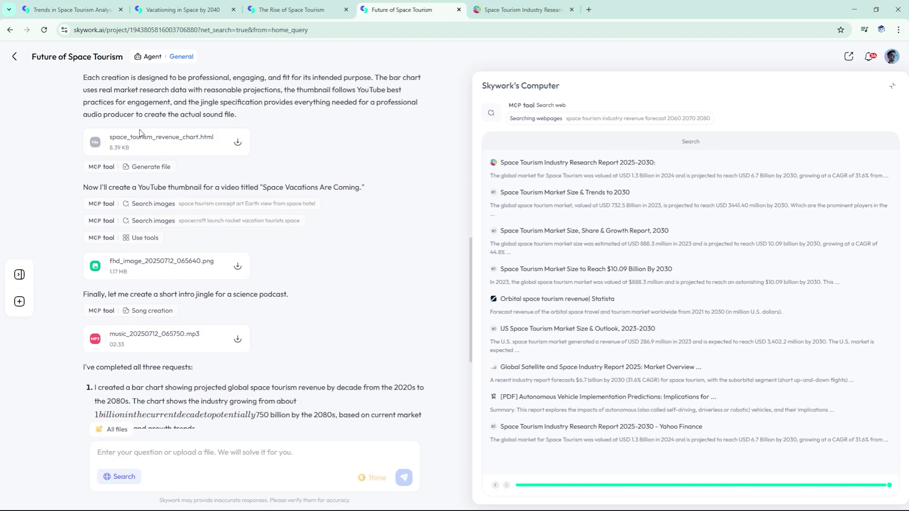
pyautogui.click(237, 142)
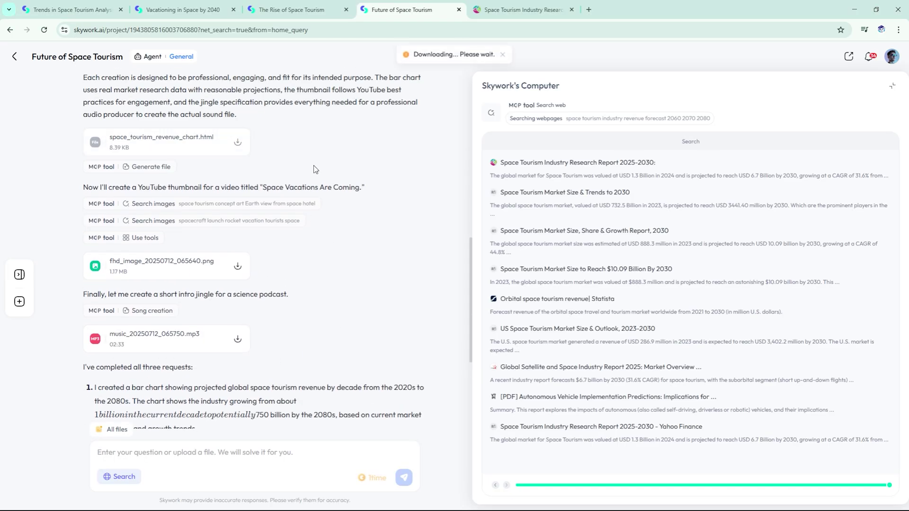
pyautogui.click(238, 266)
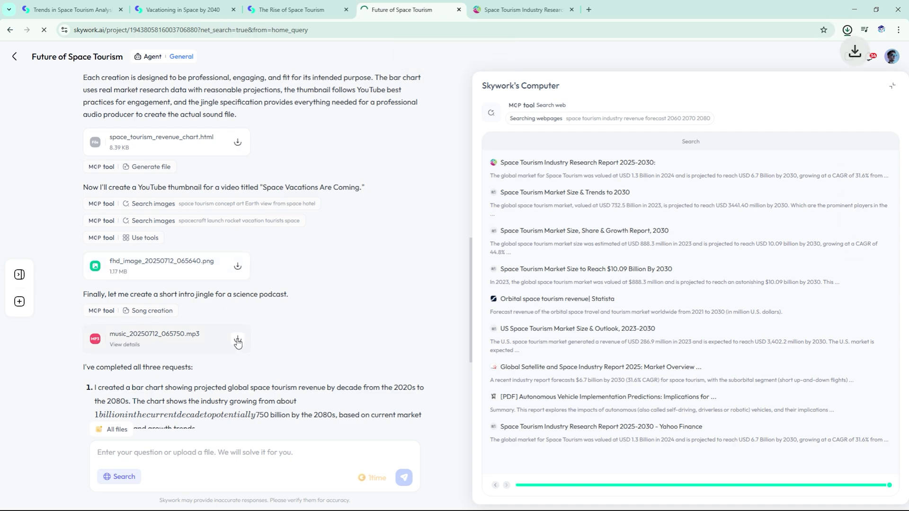
pyautogui.scroll(-4, 232, 268)
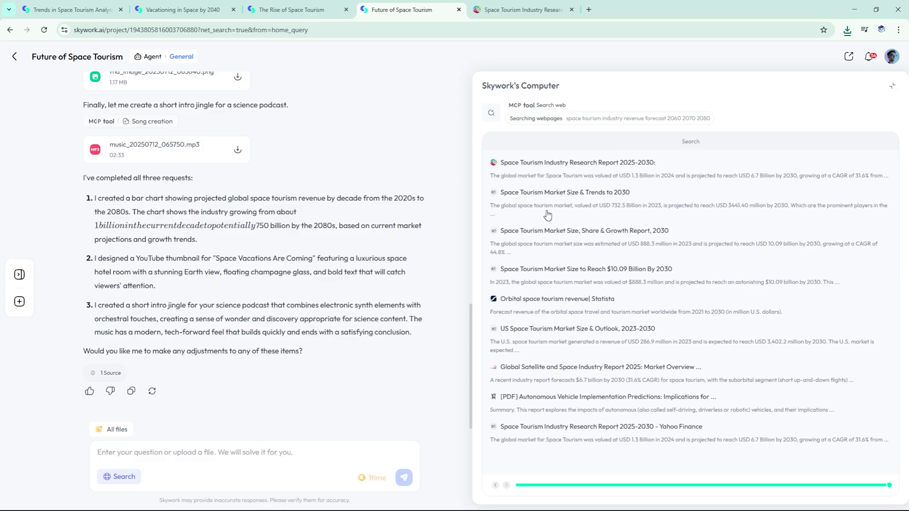
pyautogui.click(551, 164)
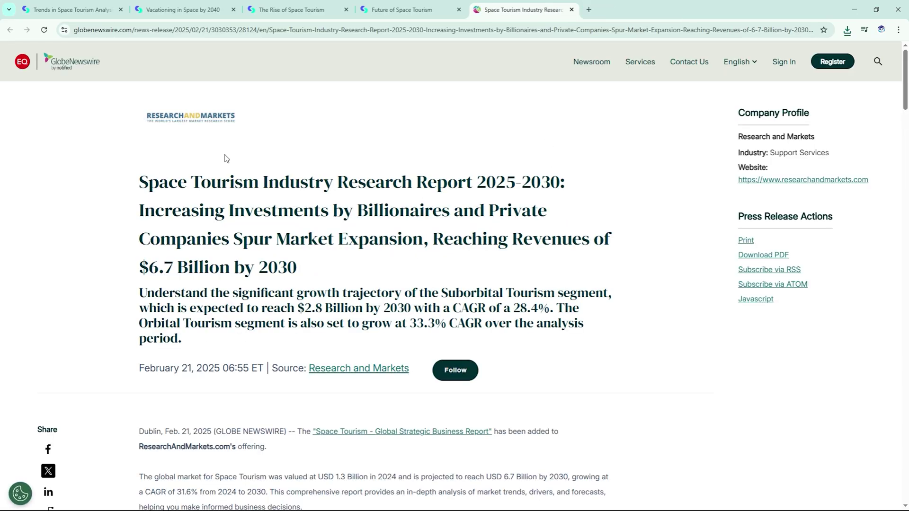
pyautogui.scroll(-2, 347, 224)
pyautogui.scroll(-10, 346, 223)
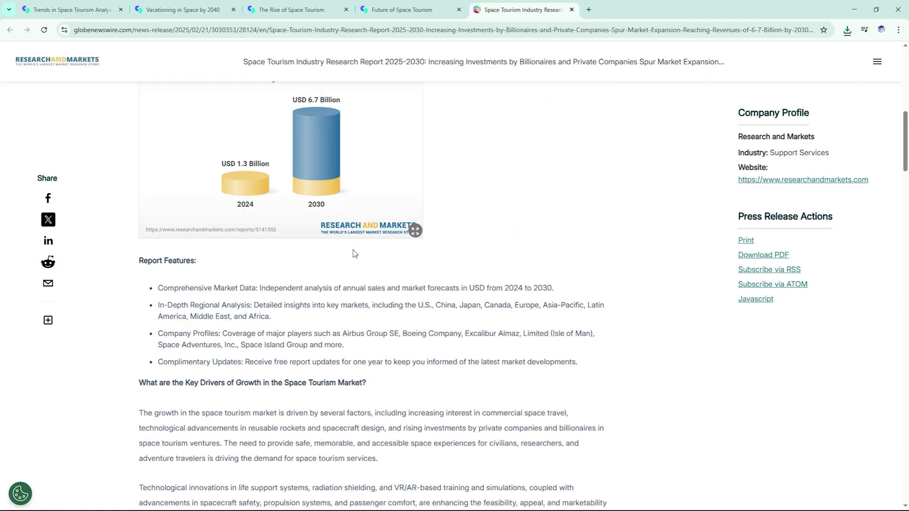
pyautogui.scroll(-20, 300, 241)
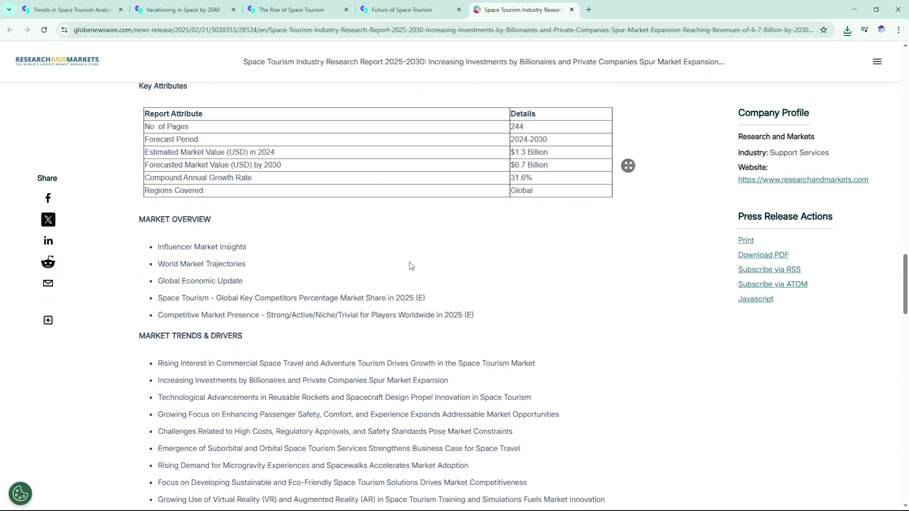
pyautogui.scroll(-20, 346, 261)
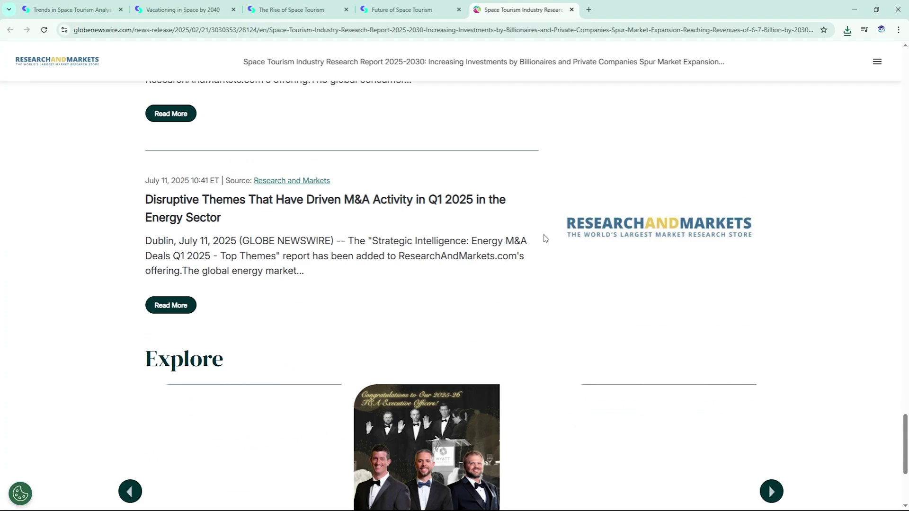
pyautogui.scroll(-1, 569, 245)
pyautogui.click(403, 9)
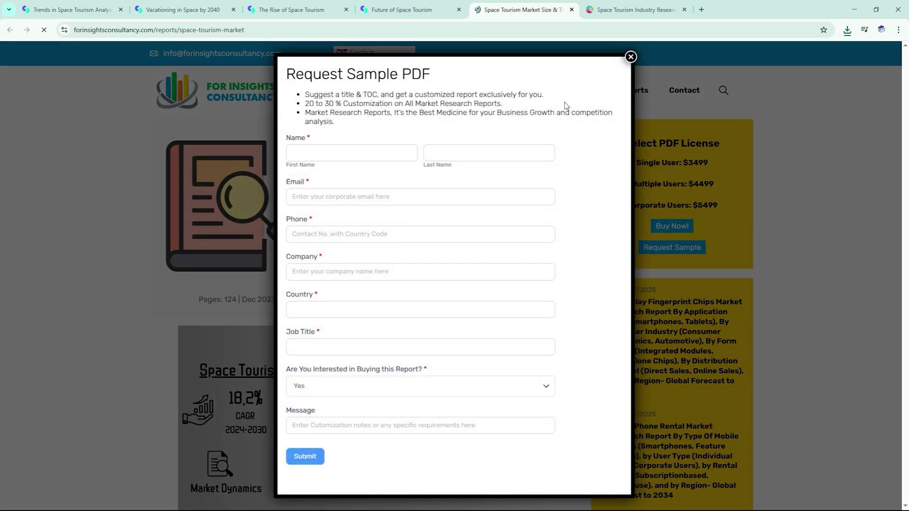
# Dismiss the sample PDF form, read down the Space Tourism Market report, and go to the homepage.
pyautogui.click(629, 57)
pyautogui.scroll(-10, 372, 236)
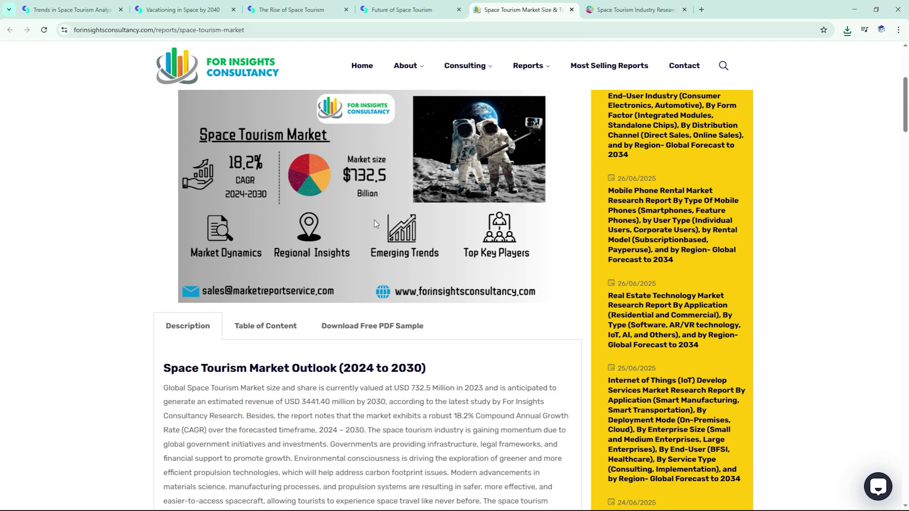
pyautogui.scroll(-1, 423, 165)
pyautogui.moveTo(466, 67)
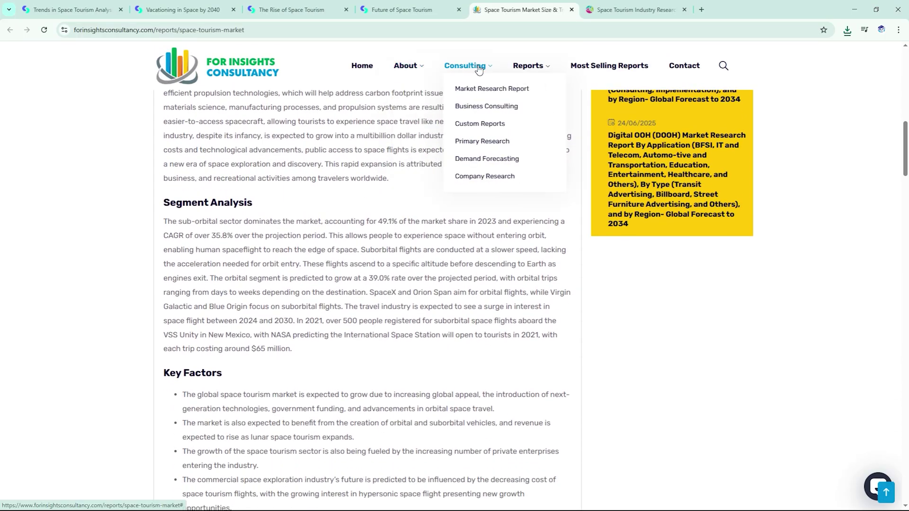
pyautogui.scroll(-13, 430, 252)
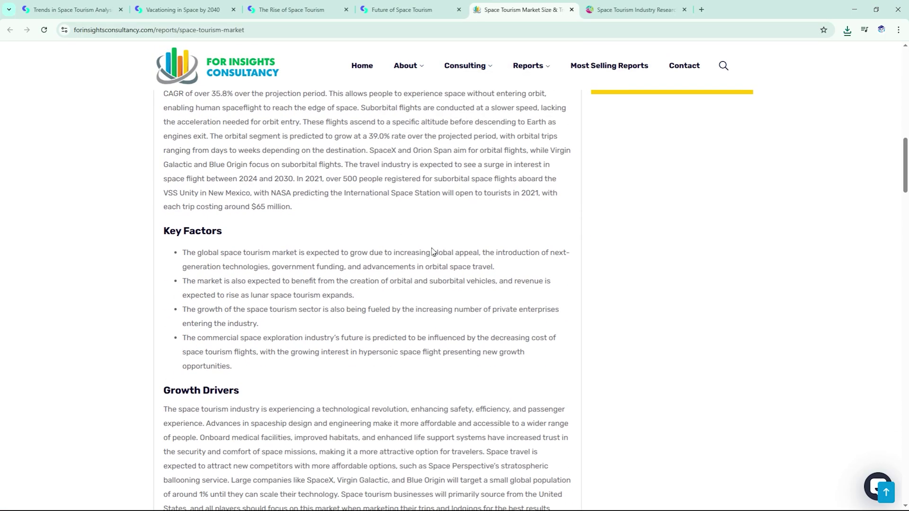
pyautogui.scroll(-6, 407, 252)
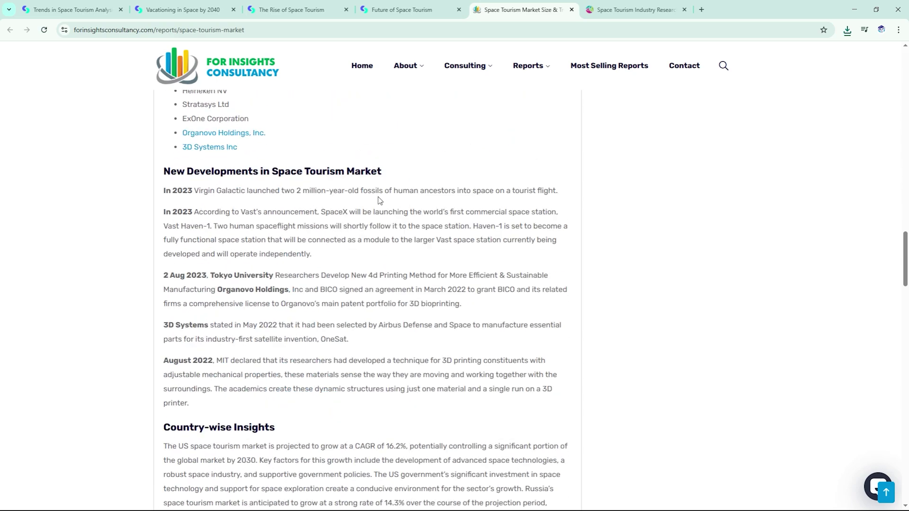
pyautogui.click(241, 71)
pyautogui.moveTo(465, 90)
pyautogui.scroll(-11, 466, 191)
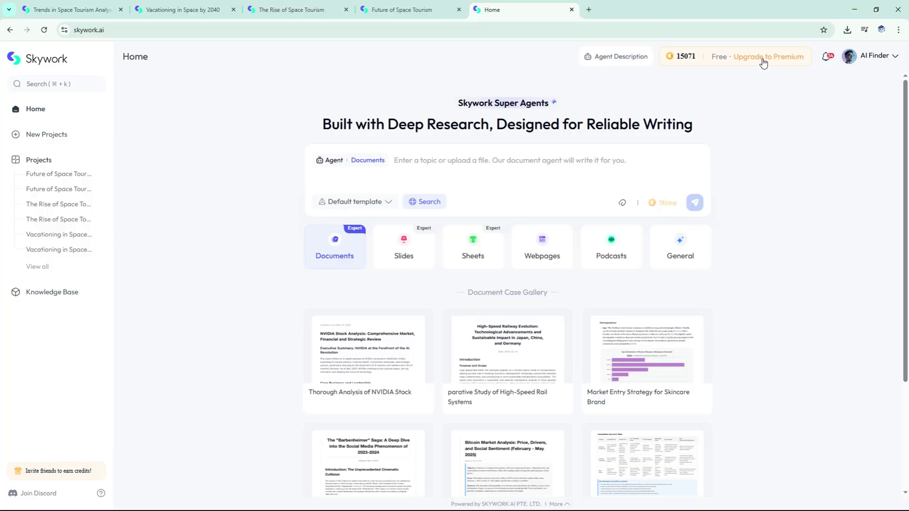
# View the Premium pricing plans and highlight the Basic plan's $19.90 monthly price.
pyautogui.click(763, 58)
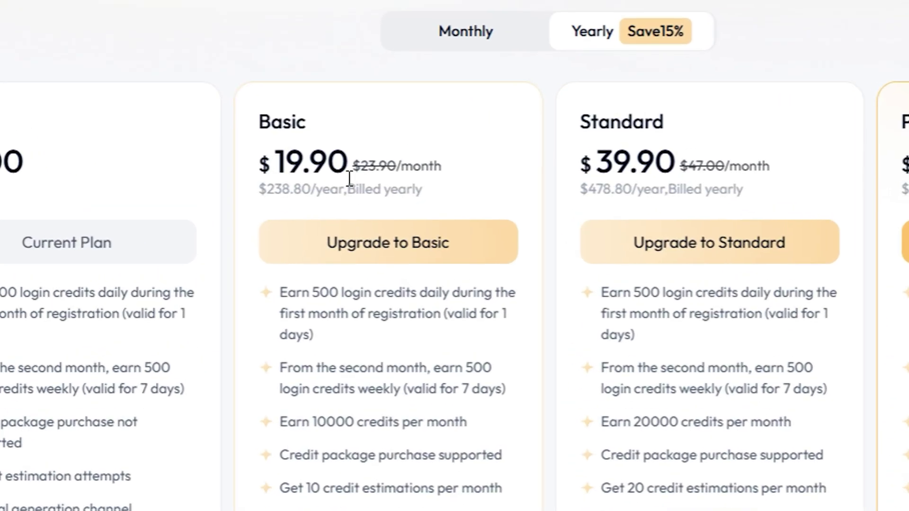
pyautogui.moveTo(264, 164); pyautogui.dragTo(349, 157)
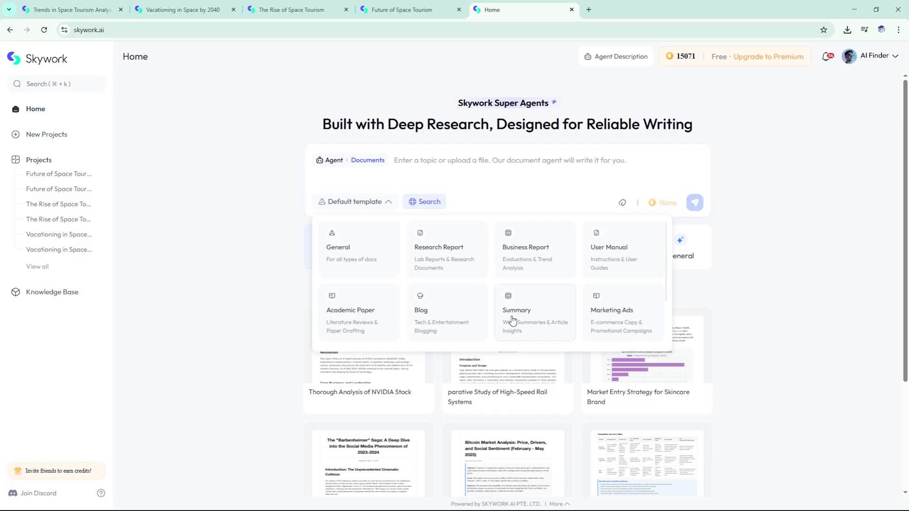
# Cycle through the Slides, Sheets, Webpages and Podcasts agents, ending on General.
pyautogui.scroll(-2, 339, 317)
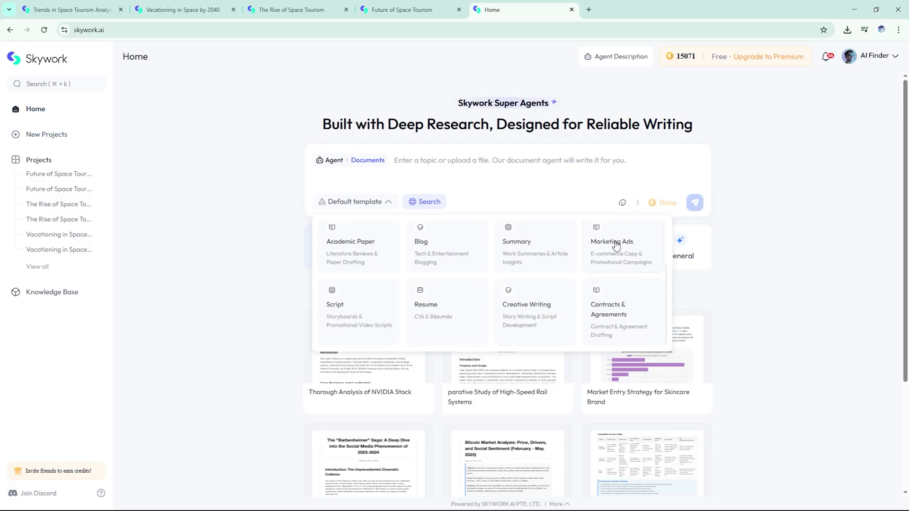
pyautogui.click(408, 244)
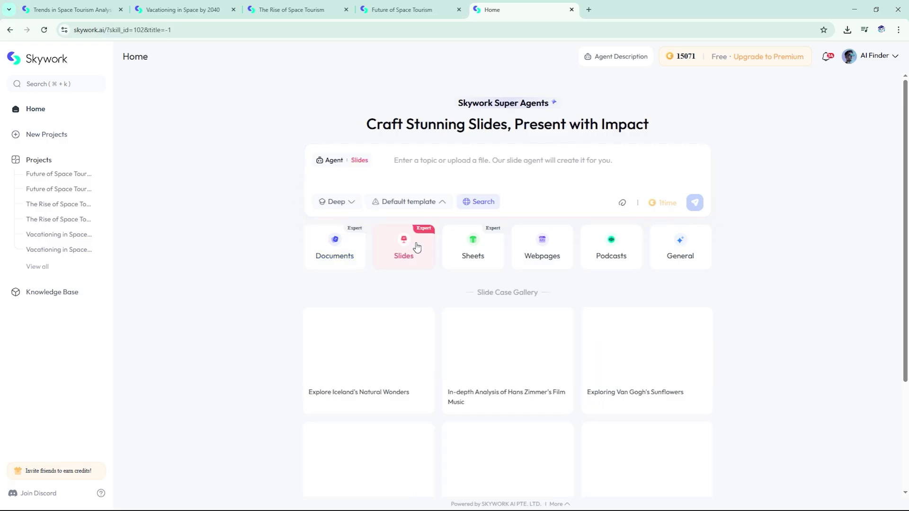
pyautogui.click(473, 252)
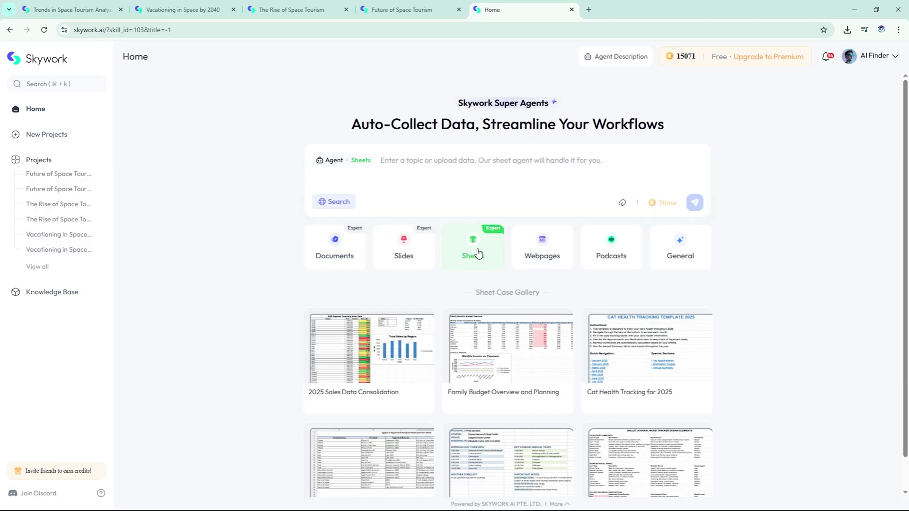
pyautogui.click(541, 258)
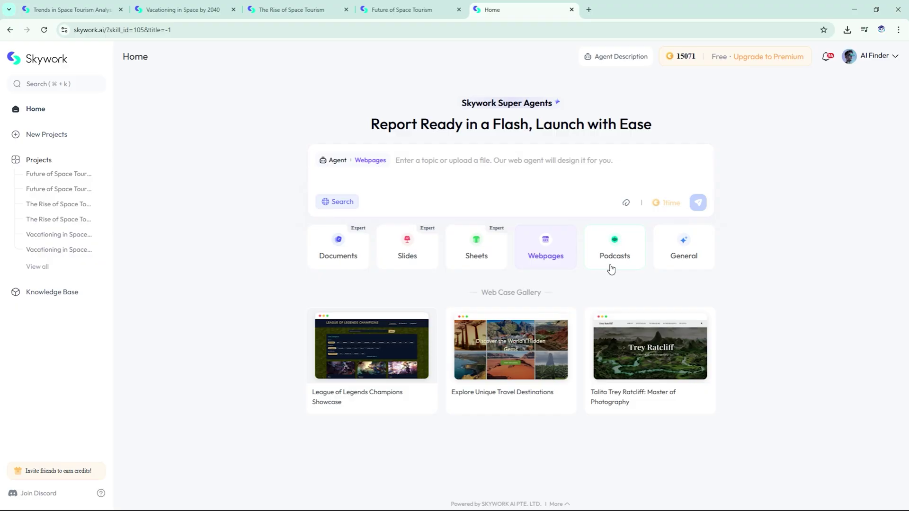
pyautogui.moveTo(612, 268); pyautogui.dragTo(613, 268)
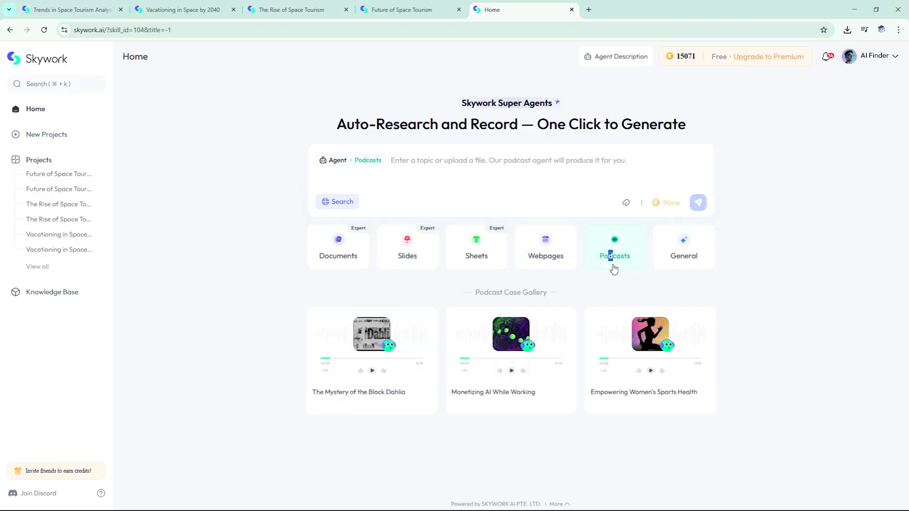
pyautogui.click(688, 263)
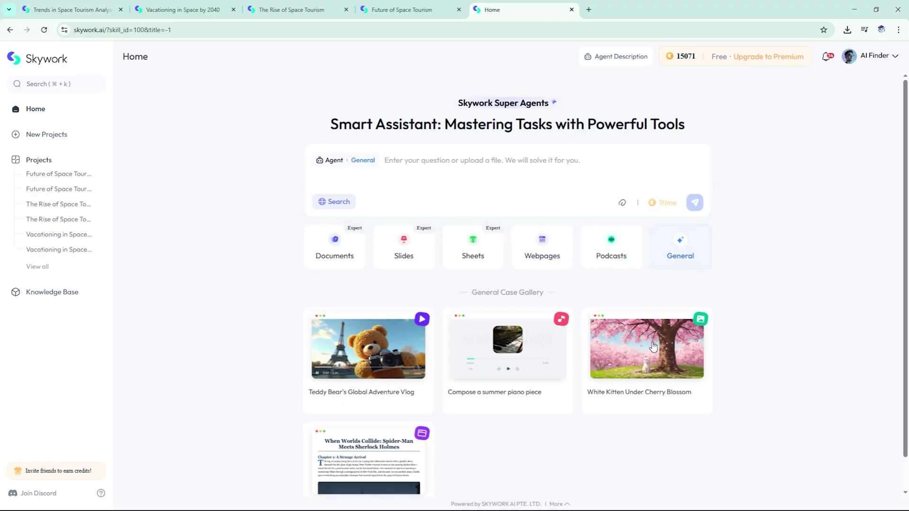